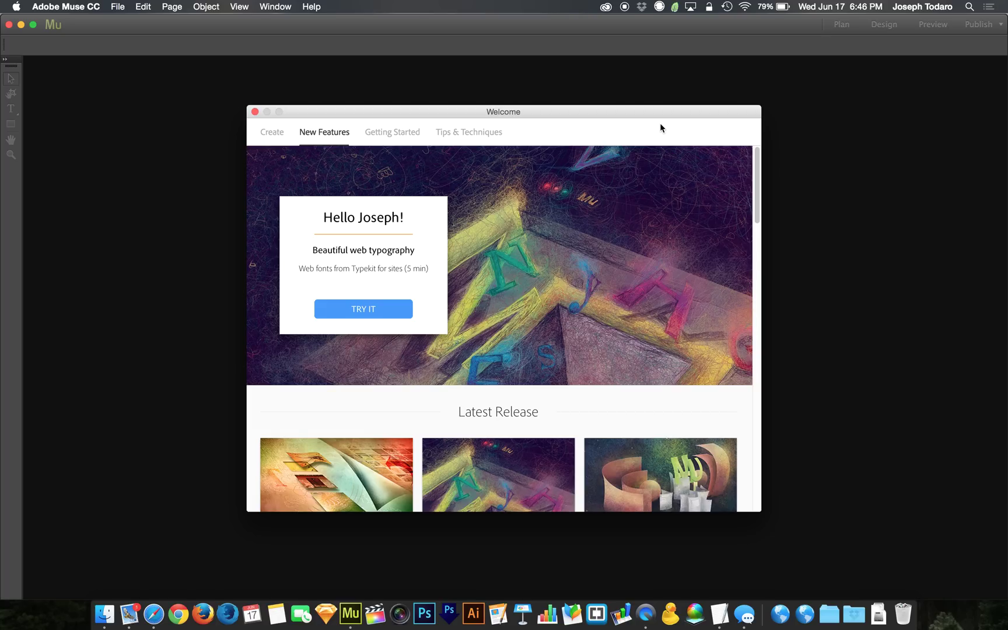
- Browse the Create tab's Starter Designs and open the LooLoo starter site in Plan view
{"action": "left_click", "coordinate": [269, 142]}
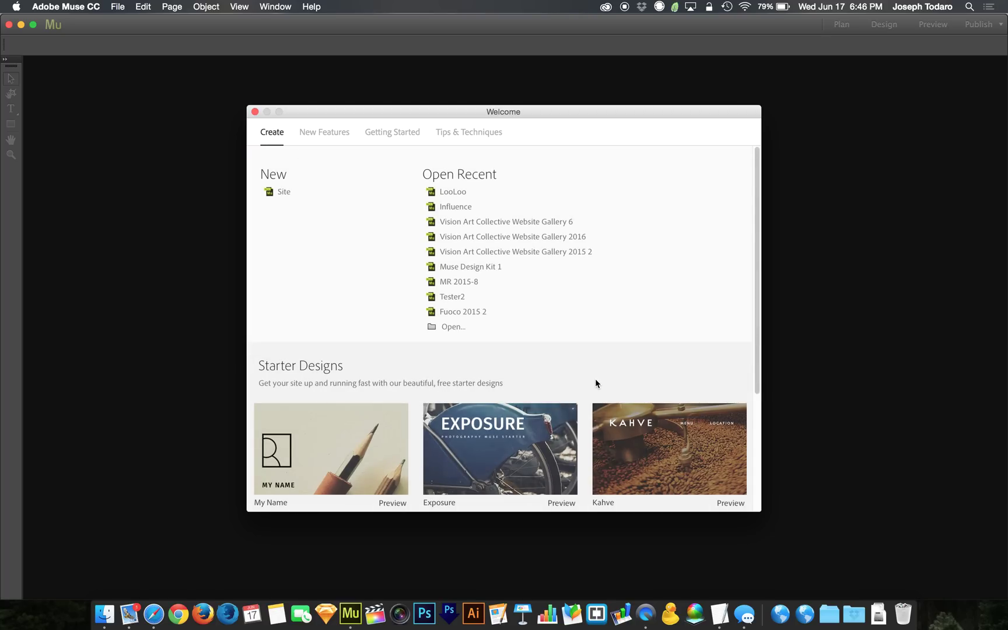
{"action": "scroll", "coordinate": [595, 378], "scroll_direction": "down", "scroll_amount": 5}
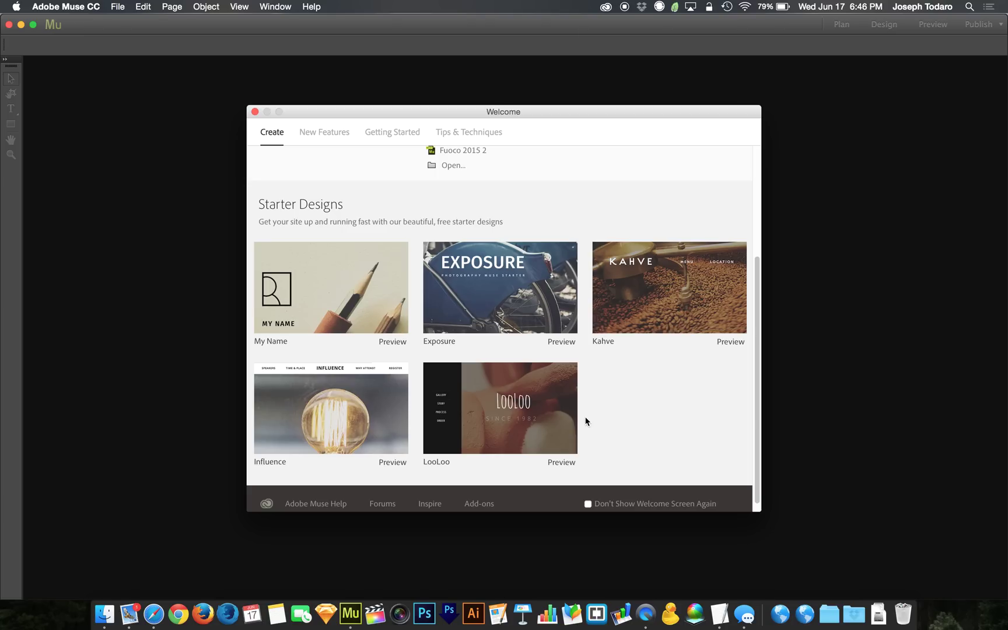
{"action": "scroll", "coordinate": [517, 408], "scroll_direction": "up", "scroll_amount": 5}
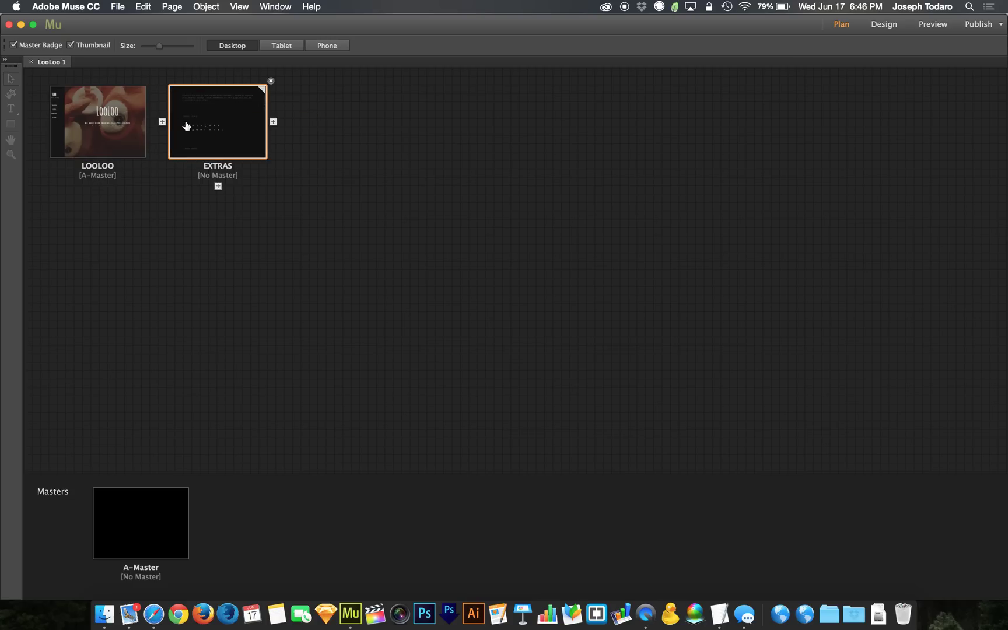
- Open the LOOLOO page thumbnail in Design view
{"action": "double_click", "coordinate": [106, 123]}
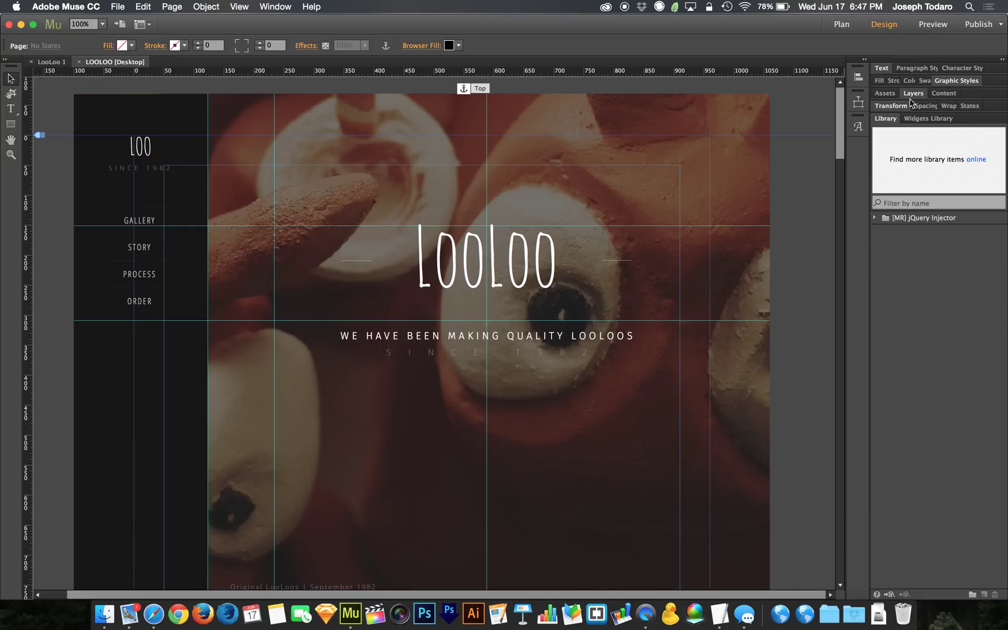
- Select the LooLoo heading and choose Add Web Fonts... from the Text panel font list
{"action": "left_click", "coordinate": [880, 69]}
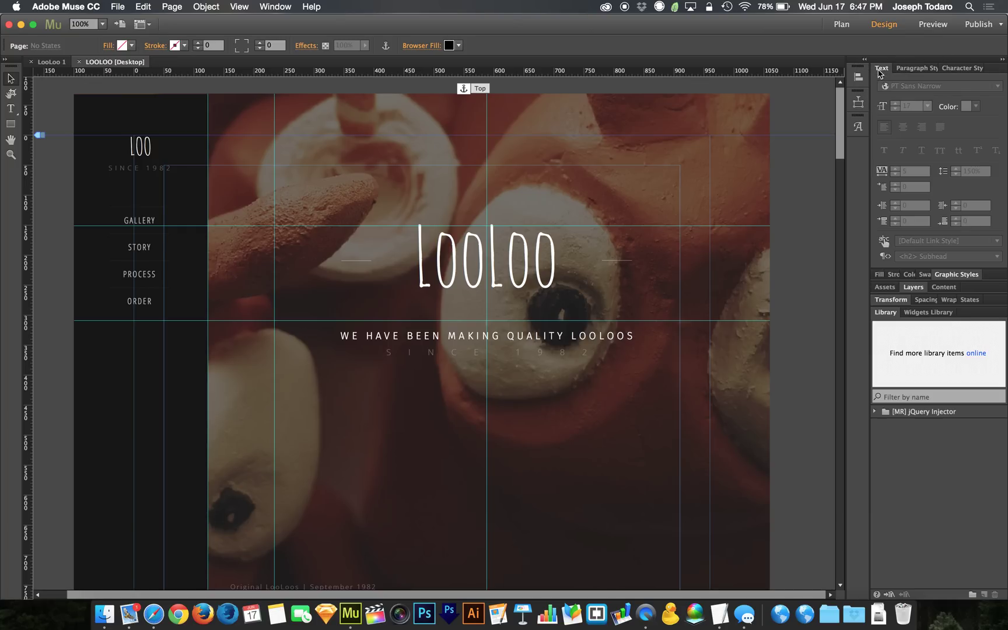
{"action": "left_click", "coordinate": [514, 242]}
{"action": "left_click", "coordinate": [924, 88]}
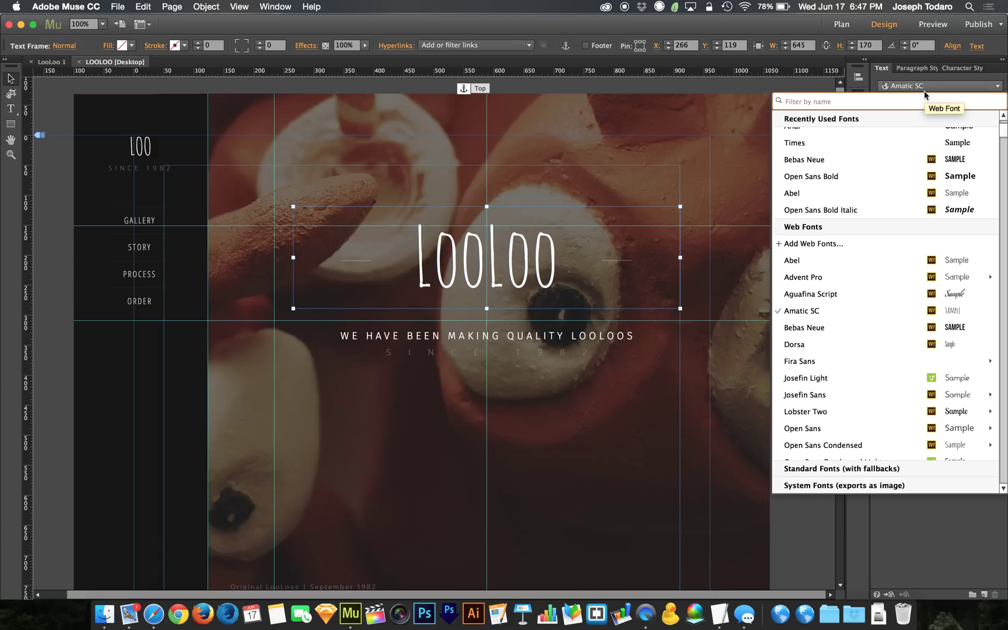
{"action": "left_click", "coordinate": [856, 244]}
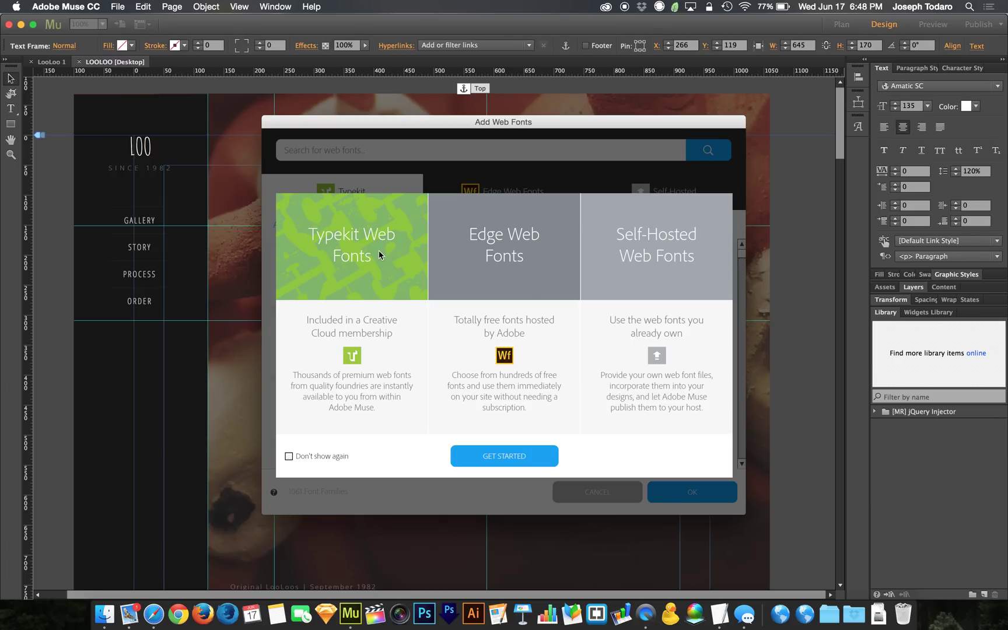
- Browse Typekit fonts, try Expo Sans Pro and Grafolita Script, and leave only Aktiv Grotesk Std checked
{"action": "left_click", "coordinate": [507, 458]}
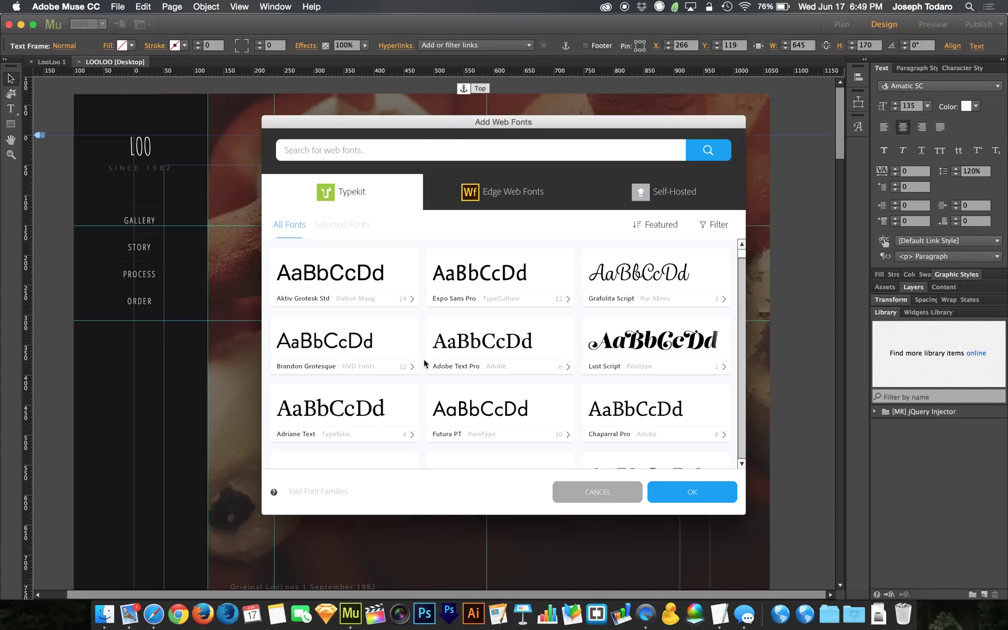
{"action": "scroll", "coordinate": [423, 360], "scroll_direction": "down", "scroll_amount": 5}
{"action": "scroll", "coordinate": [423, 359], "scroll_direction": "up", "scroll_amount": 5}
{"action": "left_click", "coordinate": [374, 275]}
{"action": "left_click", "coordinate": [501, 282]}
{"action": "left_click", "coordinate": [624, 282]}
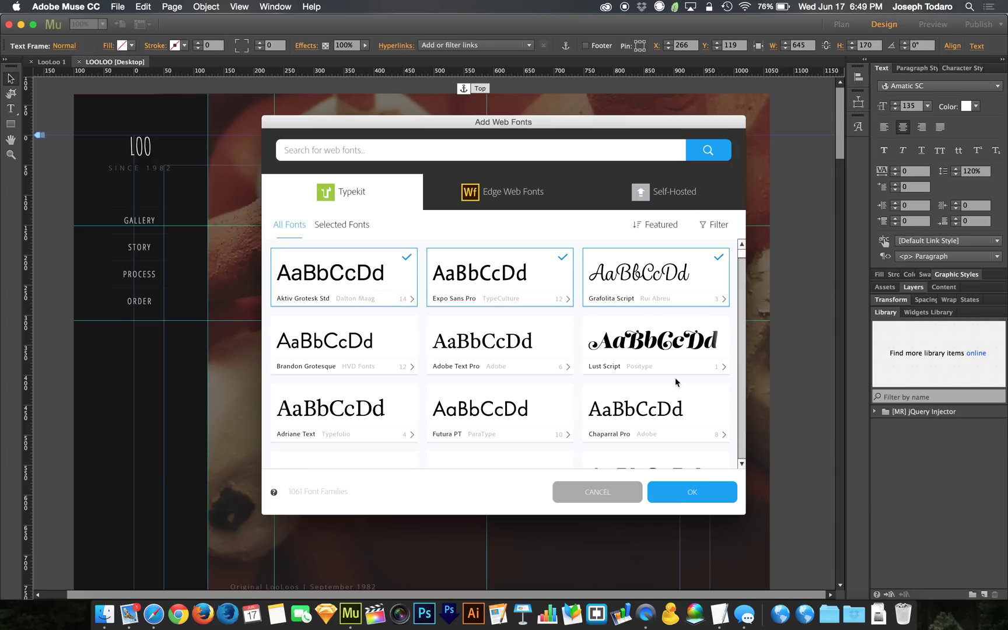
{"action": "left_click", "coordinate": [646, 271]}
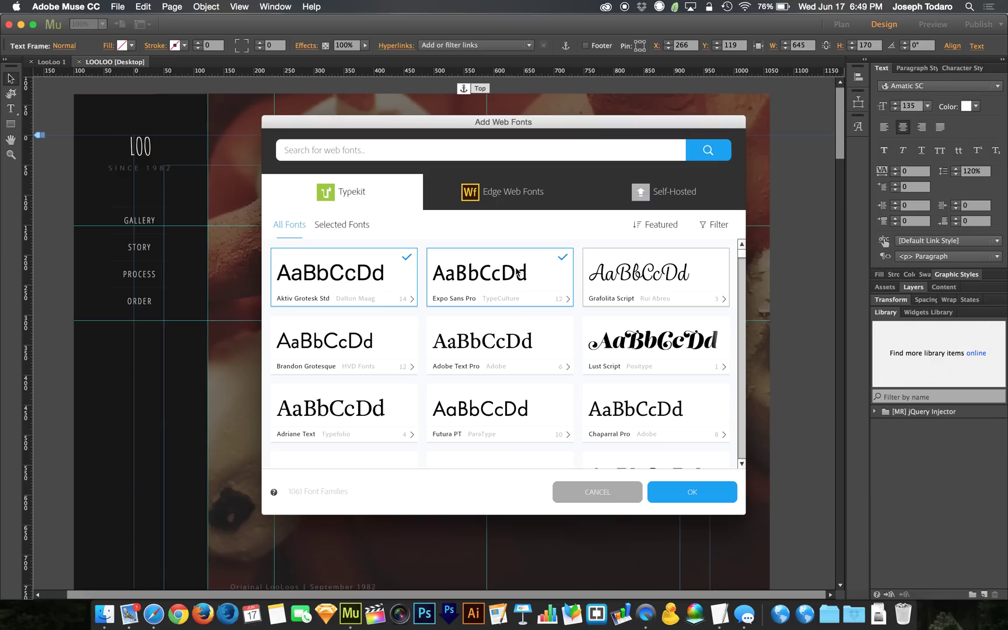
{"action": "left_click", "coordinate": [517, 273]}
{"action": "left_click", "coordinate": [385, 272]}
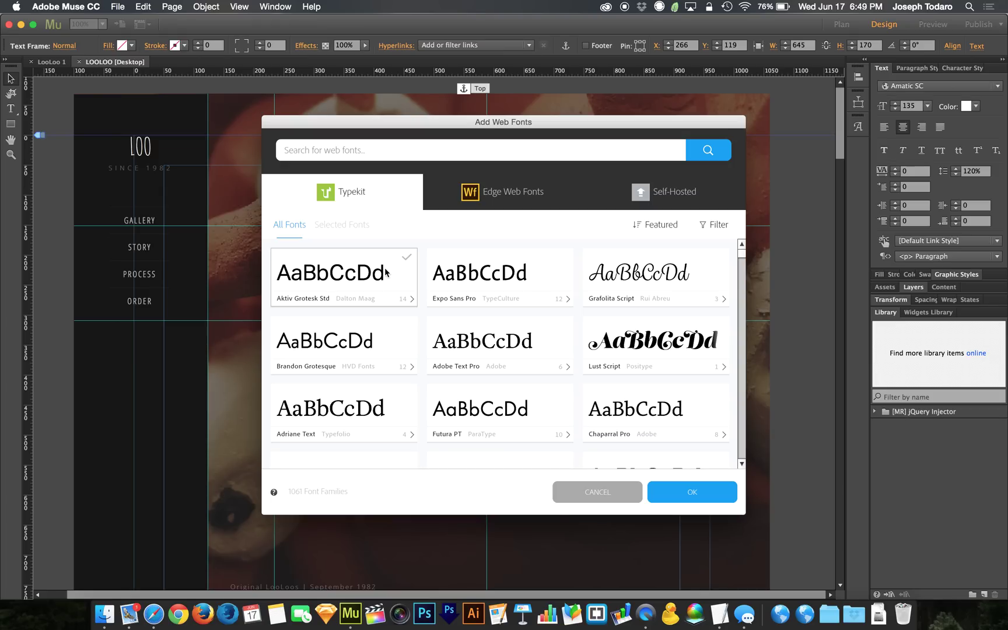
{"action": "left_click", "coordinate": [368, 267]}
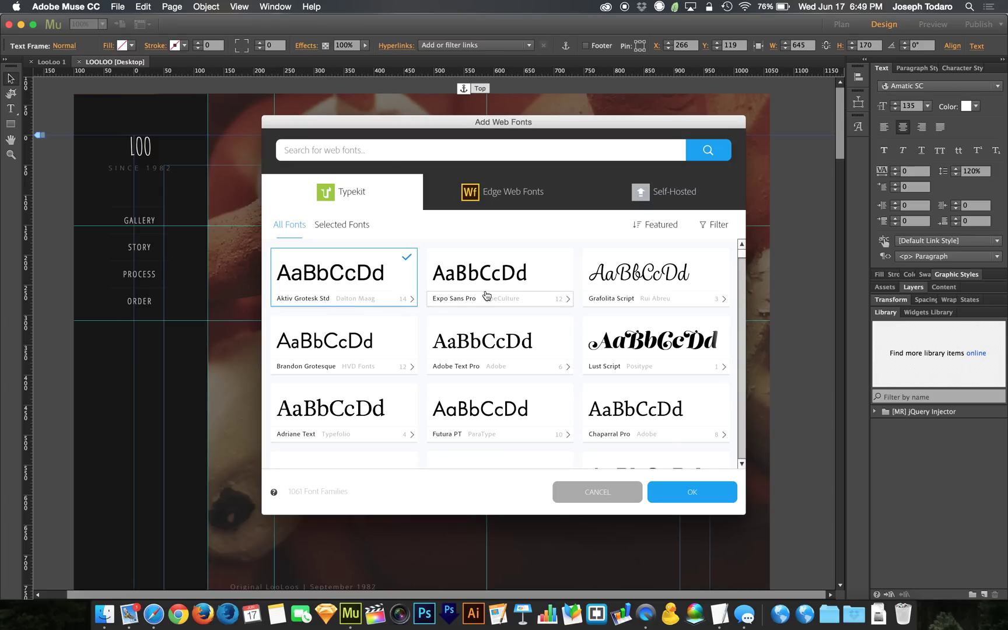
- Select Expo Sans Pro alongside Aktiv Grotesk Std and confirm adding both web fonts
{"action": "left_click", "coordinate": [487, 294]}
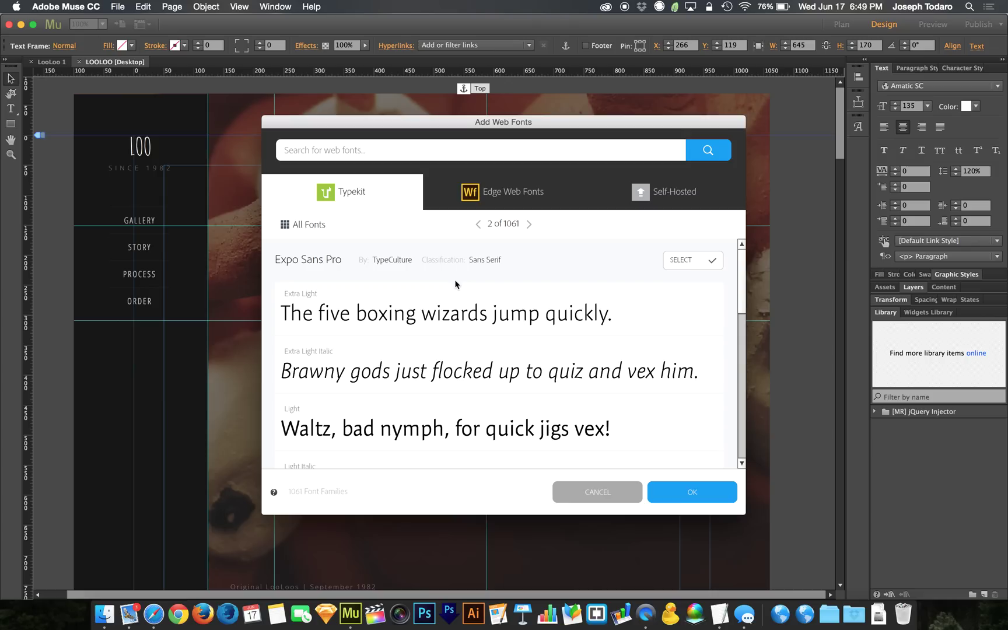
{"action": "left_click", "coordinate": [678, 262]}
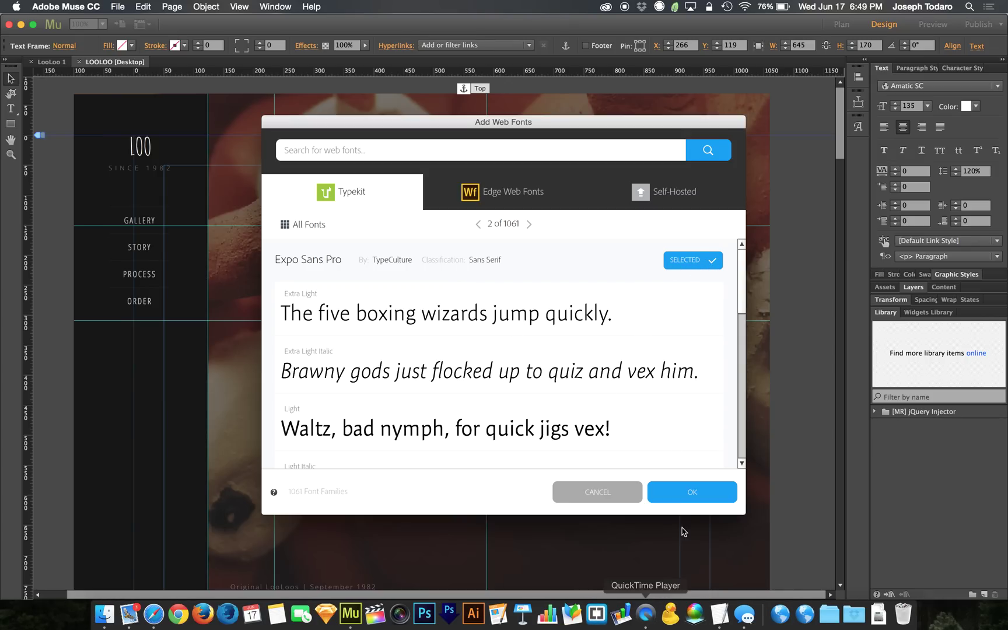
{"action": "left_click", "coordinate": [682, 498]}
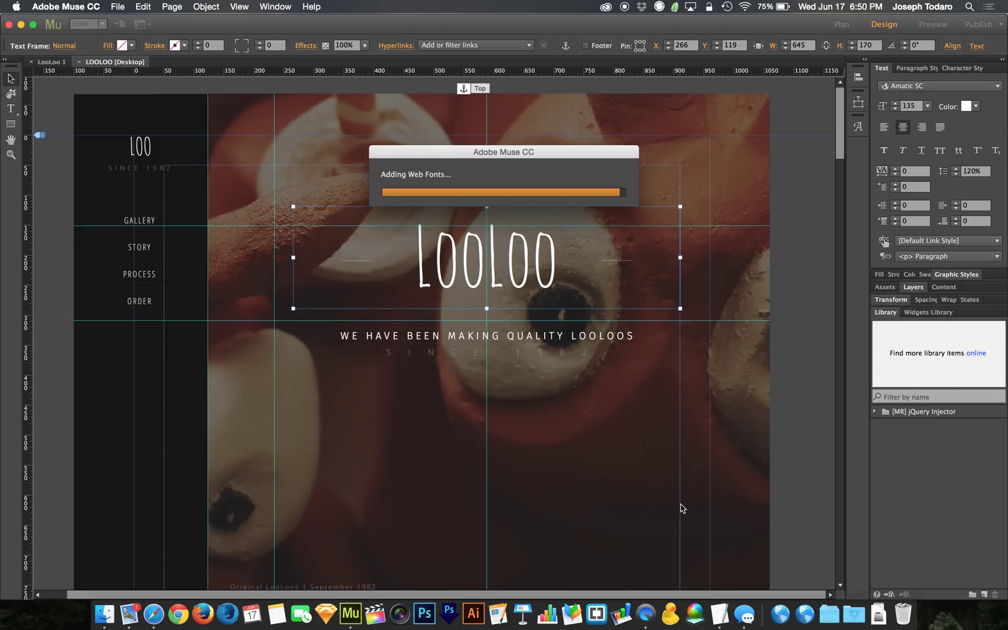
- Dismiss the 2-families-added notice and set the LooLoo heading to Aktiv Grotesk Std Light
{"action": "left_click", "coordinate": [578, 345]}
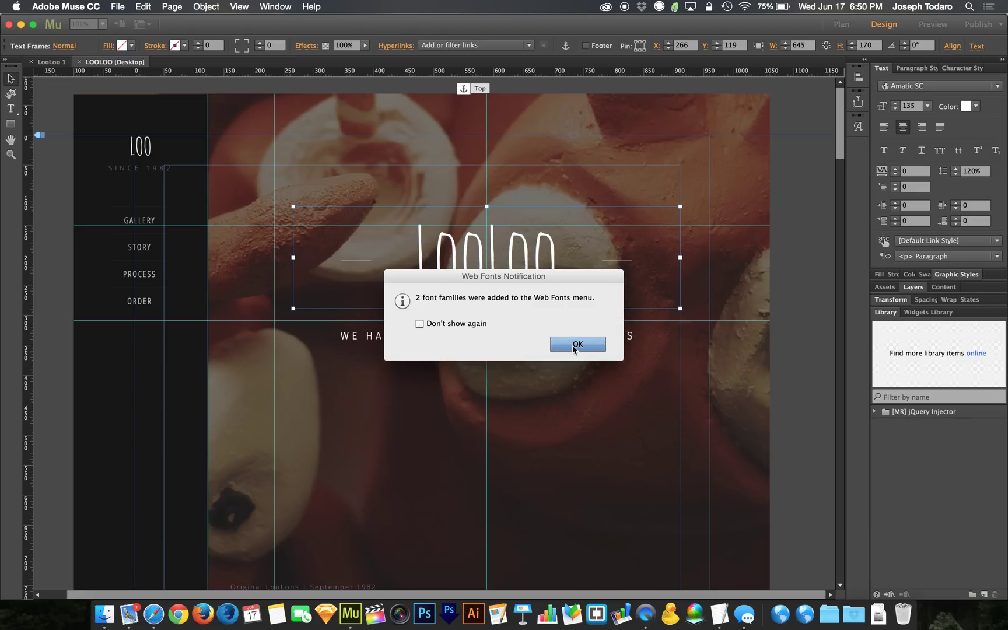
{"action": "left_click", "coordinate": [945, 87]}
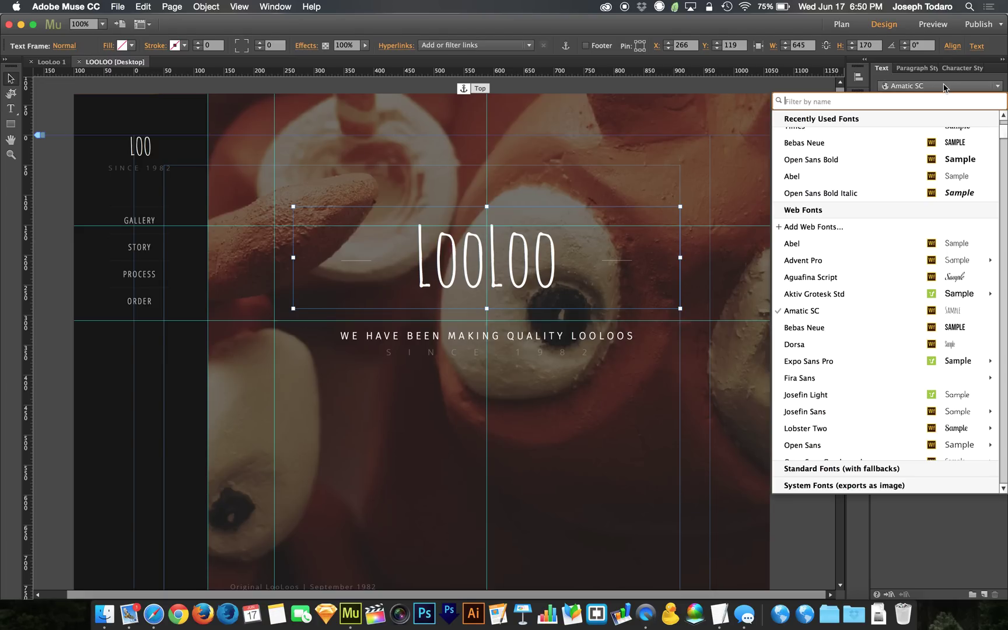
{"action": "mouse_move", "coordinate": [806, 297]}
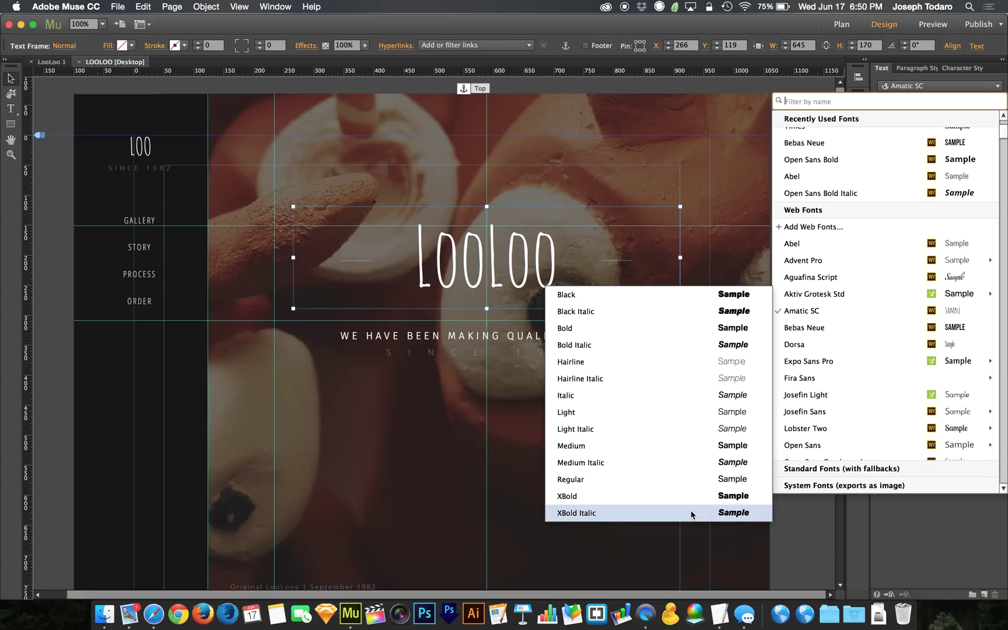
{"action": "left_click", "coordinate": [652, 416]}
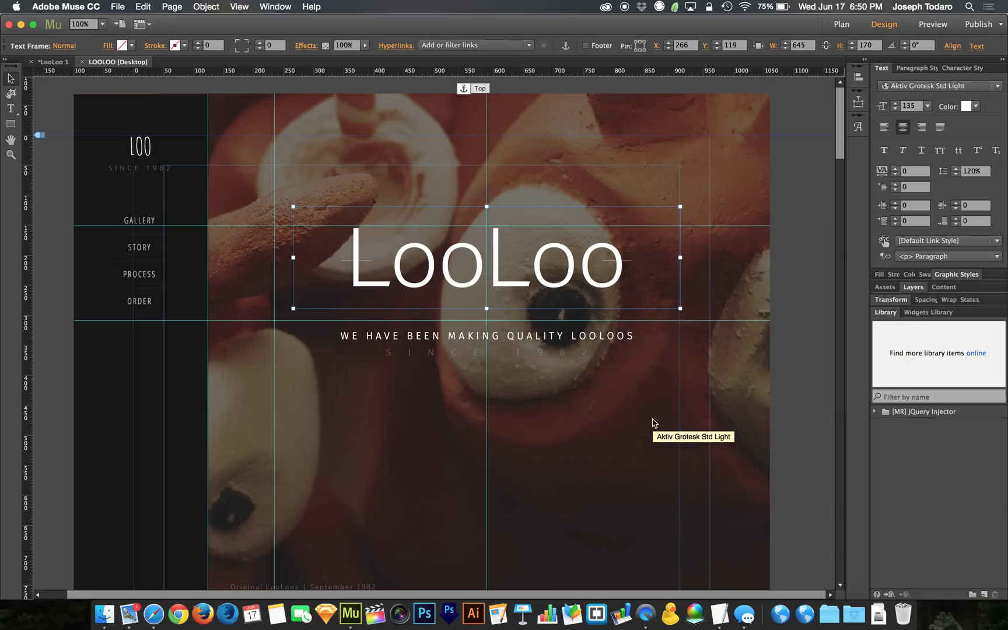
{"action": "left_click", "coordinate": [775, 358]}
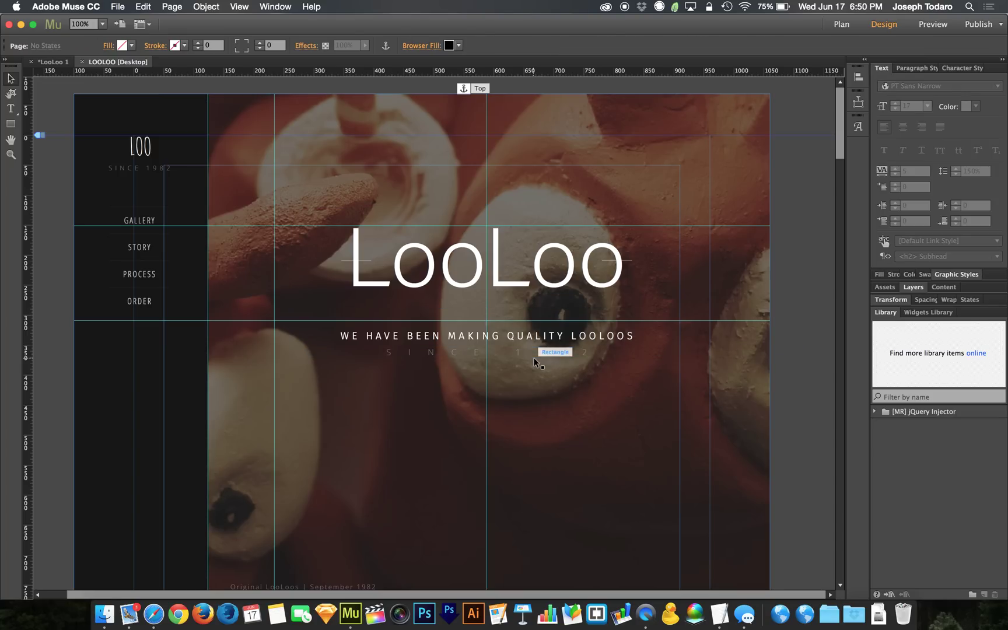
{"action": "left_click", "coordinate": [109, 7]}
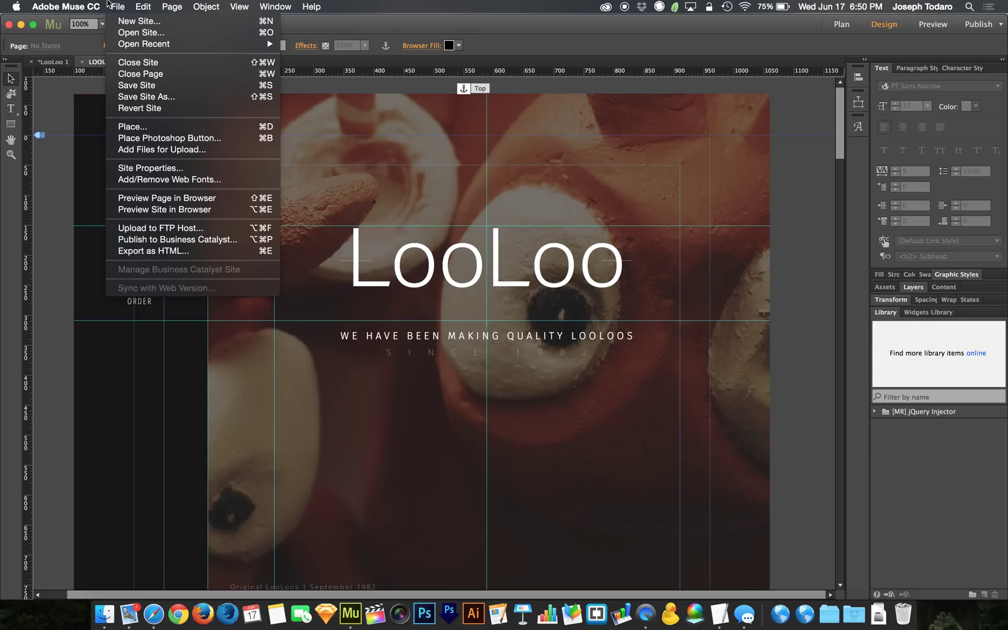
{"action": "left_click", "coordinate": [149, 251]}
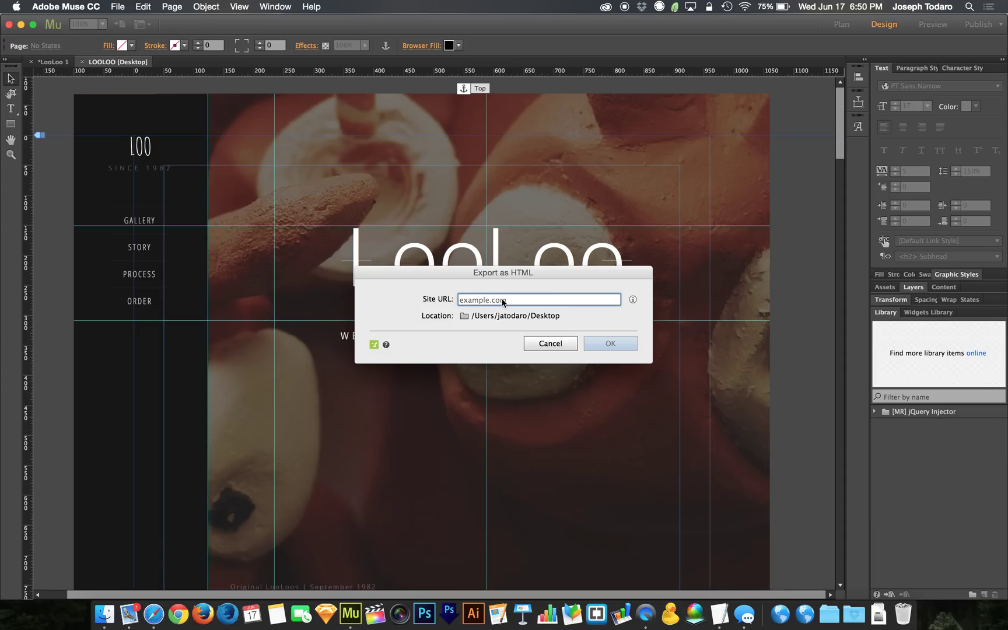
{"action": "type", "text": "www"}
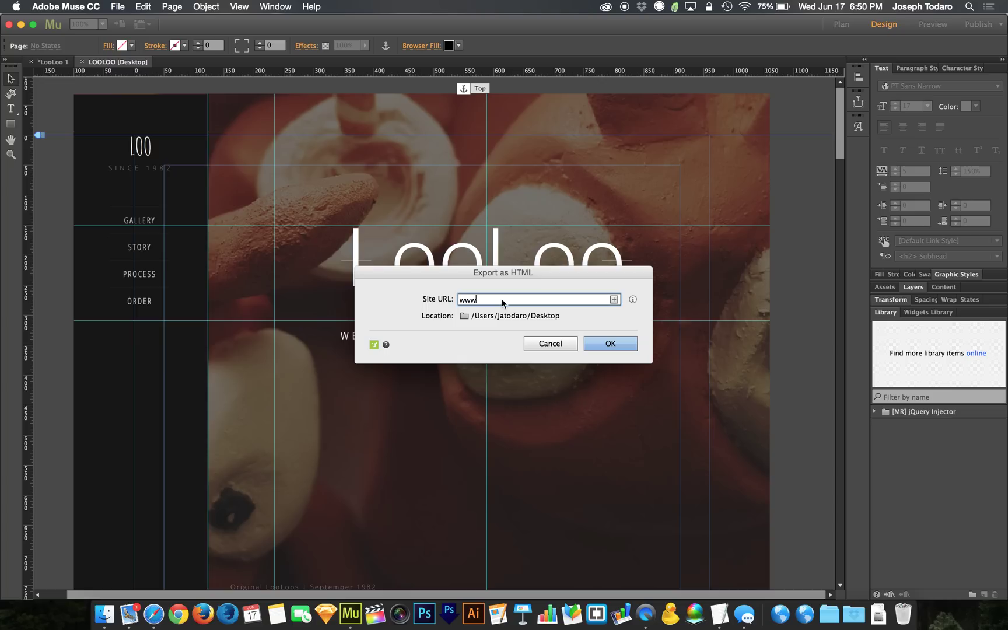
{"action": "type", "text": ".abcd.com, www.cbda.com,"}
{"action": "left_click_drag", "start_coordinate": [588, 299], "coordinate": [446, 294]}
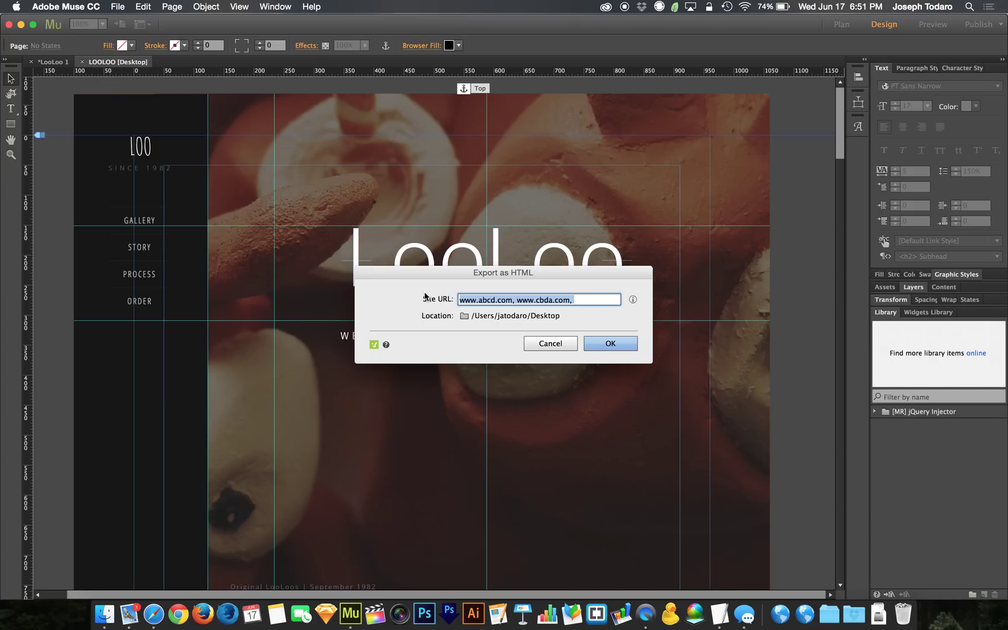
{"action": "key", "text": "BackSpace"}
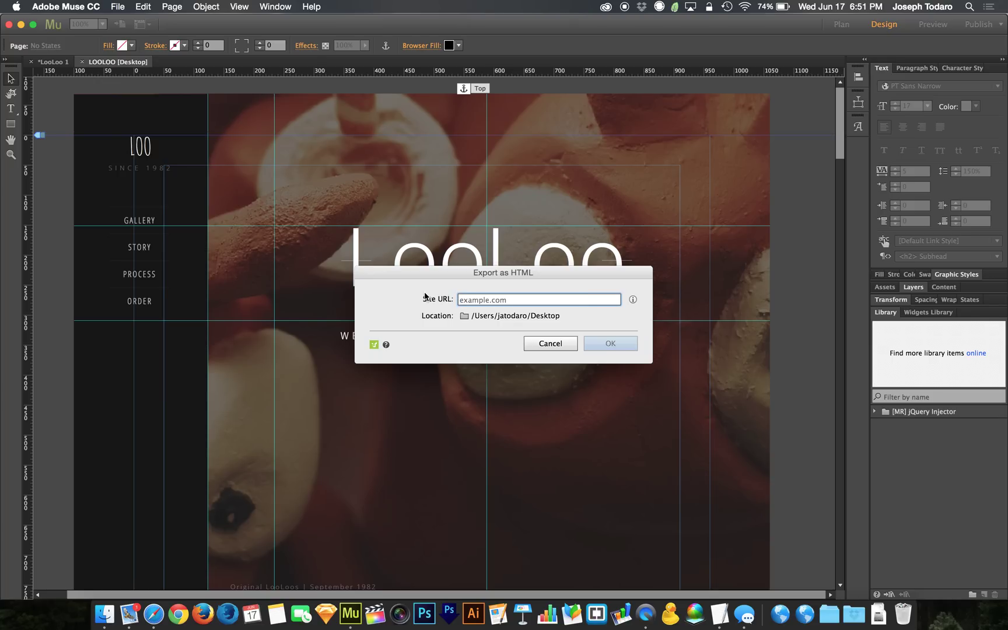
{"action": "left_click", "coordinate": [549, 346]}
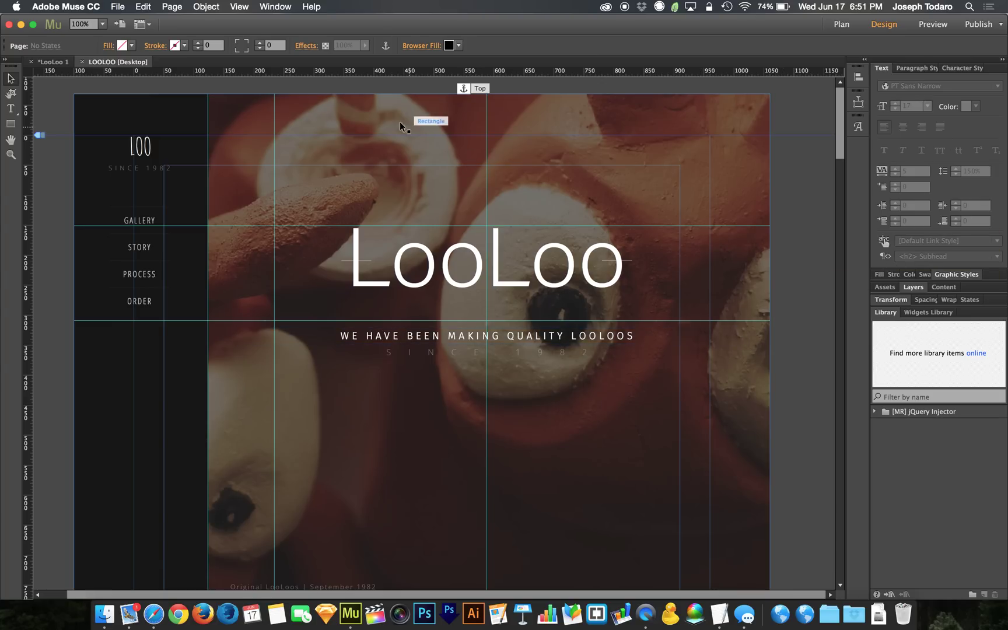
{"action": "left_click", "coordinate": [309, 47]}
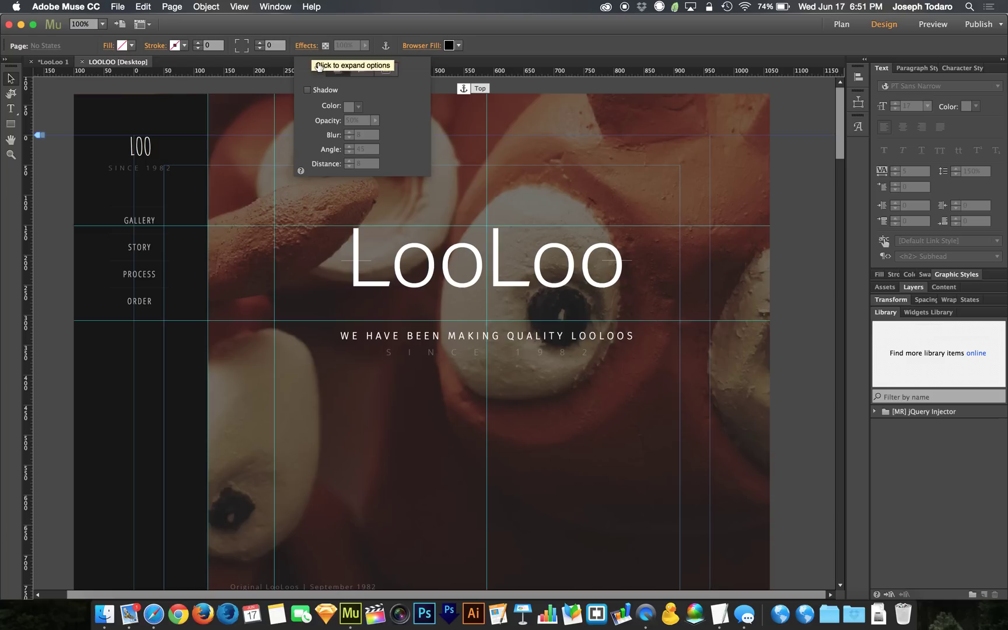
{"action": "left_click", "coordinate": [452, 271]}
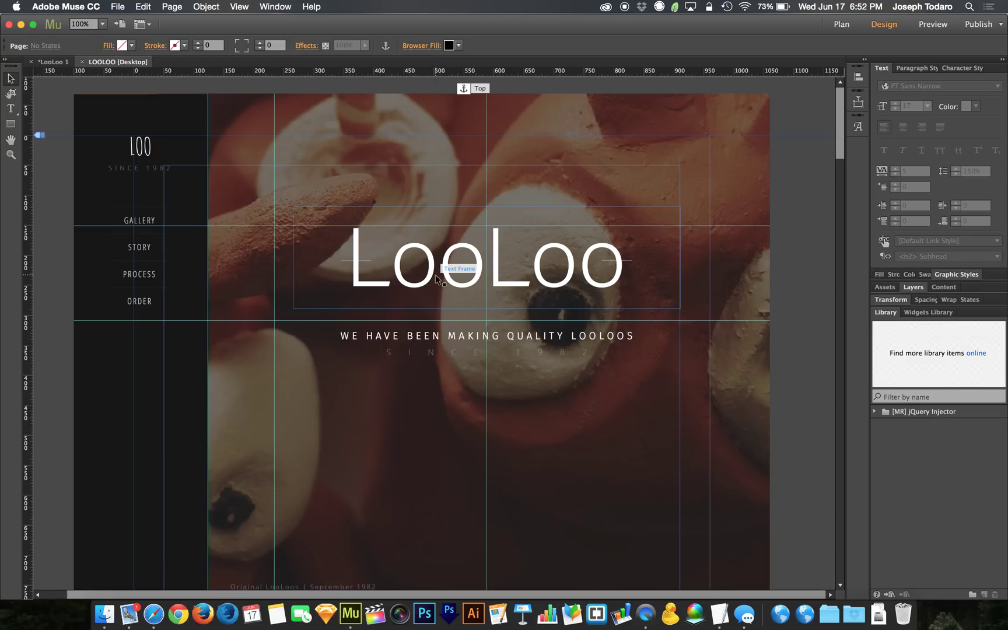
{"action": "left_click", "coordinate": [452, 272]}
{"action": "left_click", "coordinate": [305, 47]}
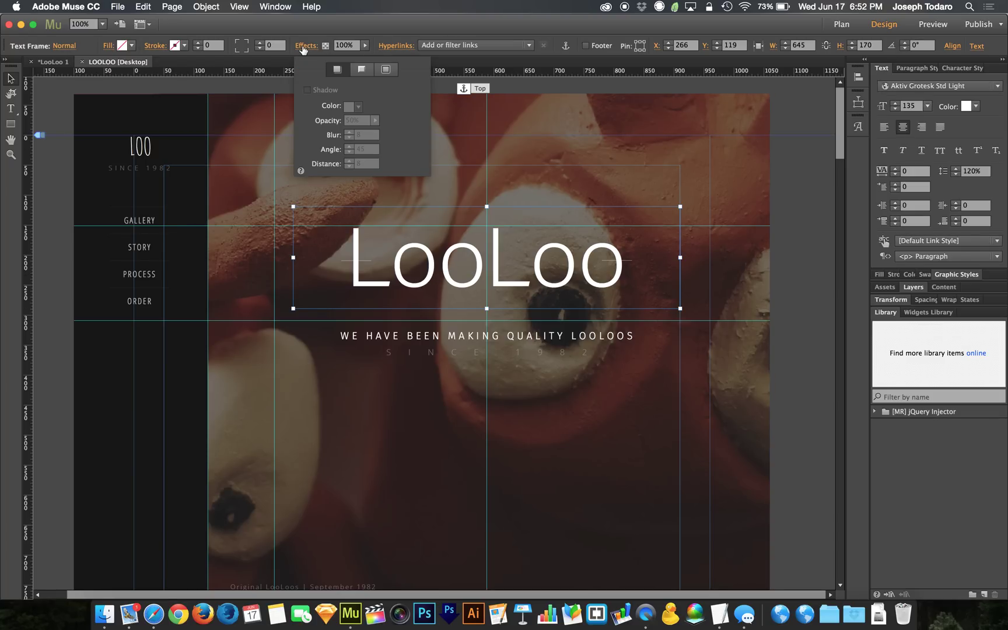
{"action": "left_click", "coordinate": [385, 69]}
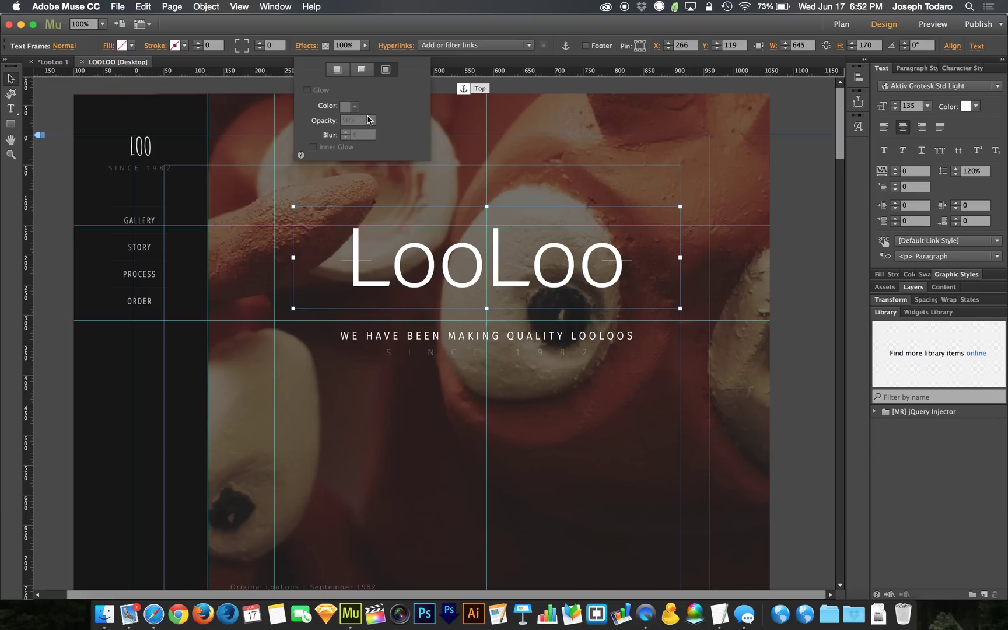
{"action": "left_click", "coordinate": [306, 47]}
{"action": "left_click", "coordinate": [306, 46]}
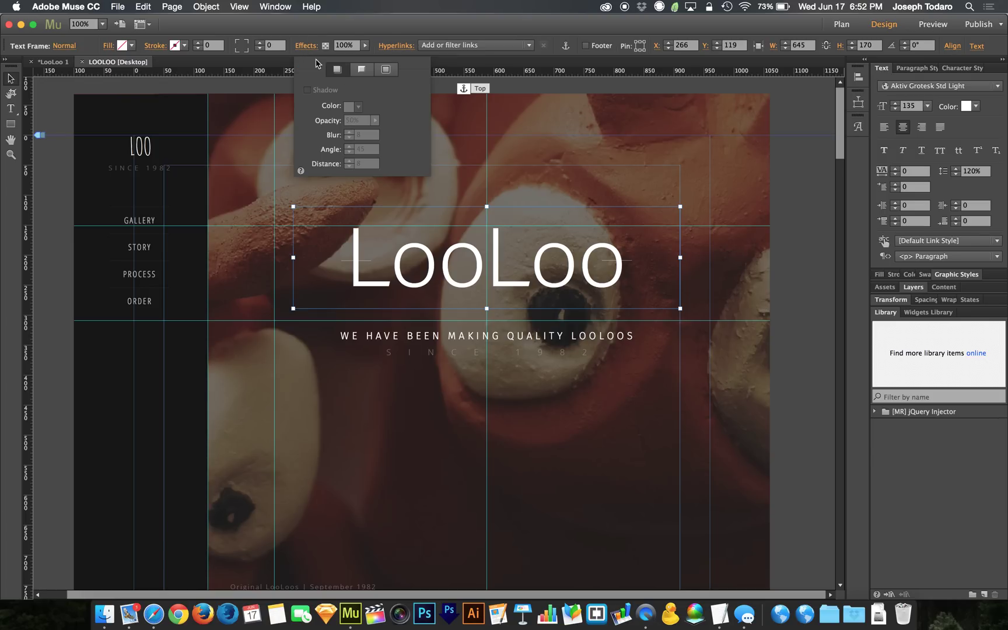
{"action": "left_click", "coordinate": [386, 75]}
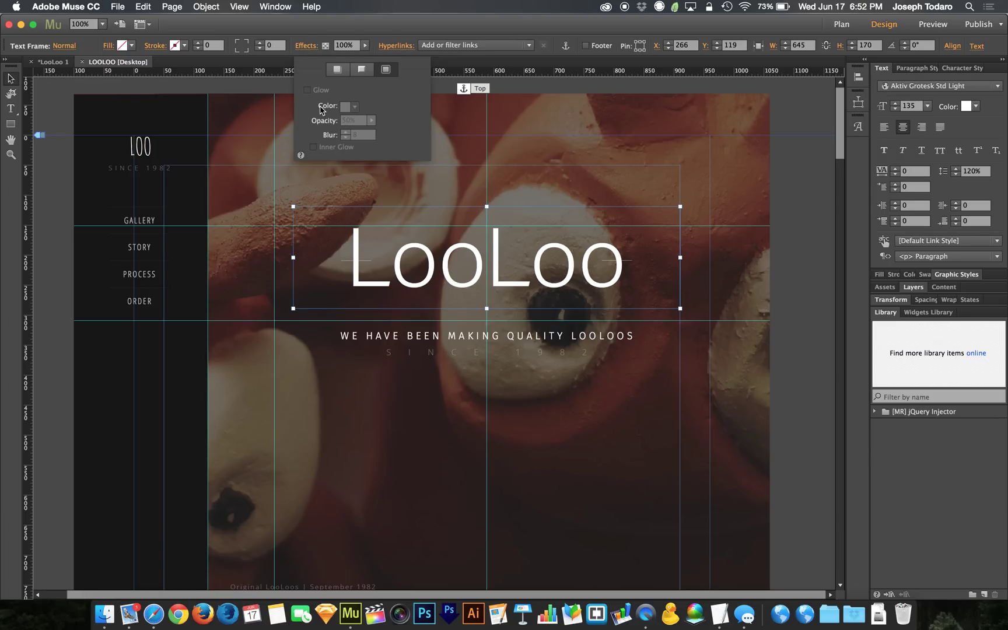
{"action": "left_click", "coordinate": [306, 47]}
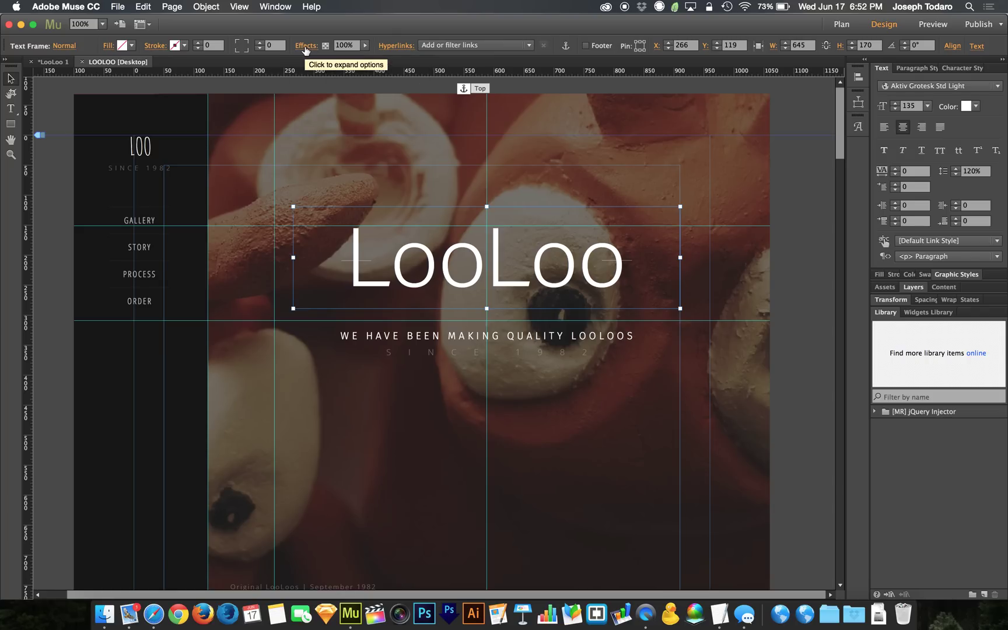
{"action": "left_click", "coordinate": [274, 7]}
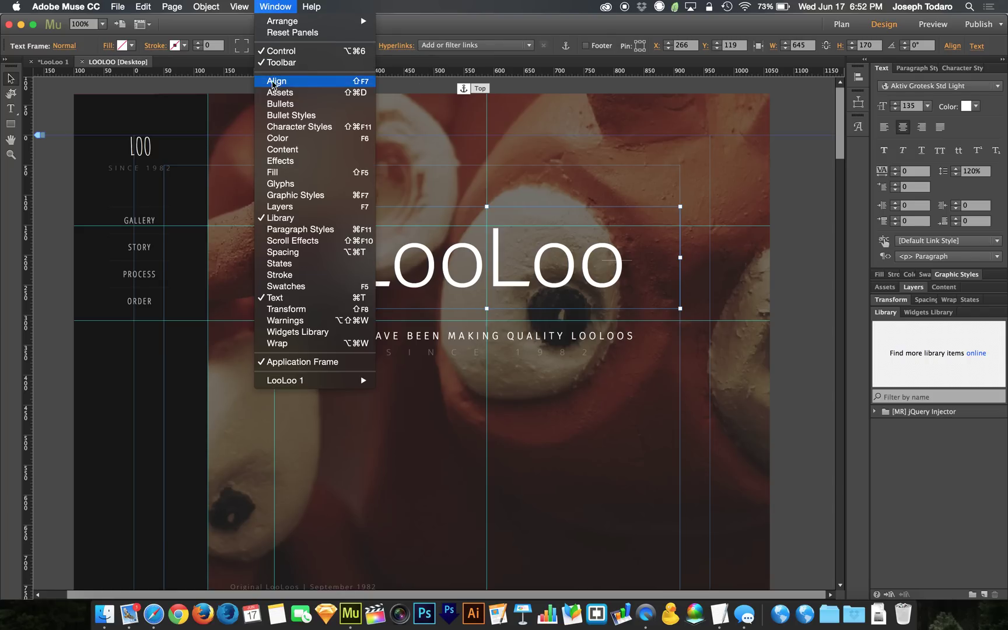
- Open Effects from the Window menu, dock it right, and group its tab with Fill, Stroke and Graphic Styles
{"action": "left_click", "coordinate": [301, 161]}
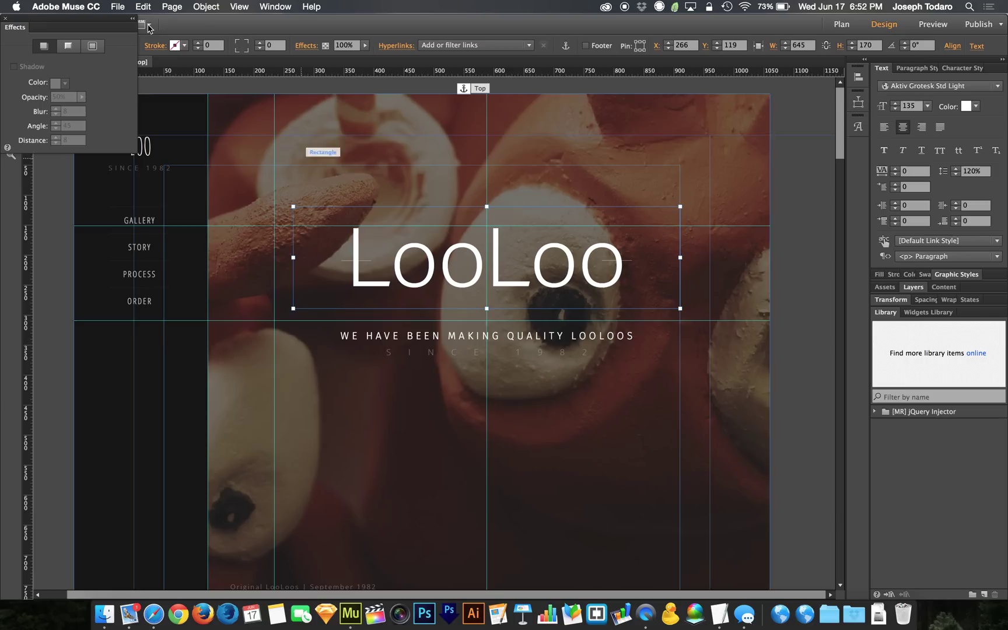
{"action": "left_click_drag", "start_coordinate": [96, 24], "coordinate": [747, 79]}
{"action": "left_click_drag", "start_coordinate": [683, 88], "coordinate": [917, 276]}
{"action": "left_click", "coordinate": [858, 150]}
{"action": "left_click", "coordinate": [855, 151]}
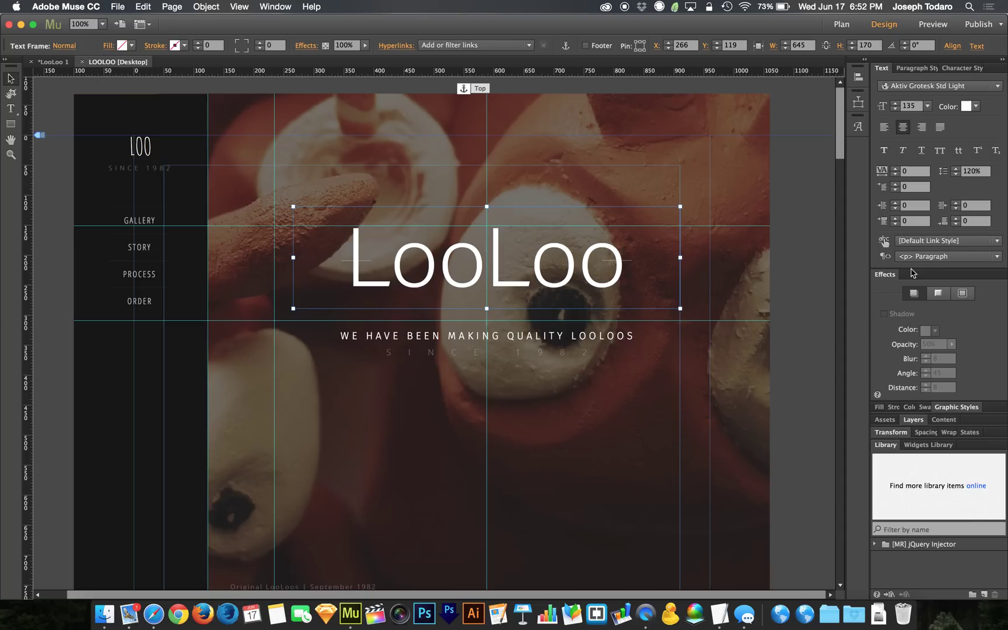
{"action": "left_click", "coordinate": [962, 293]}
{"action": "left_click", "coordinate": [715, 320]}
{"action": "left_click", "coordinate": [606, 269]}
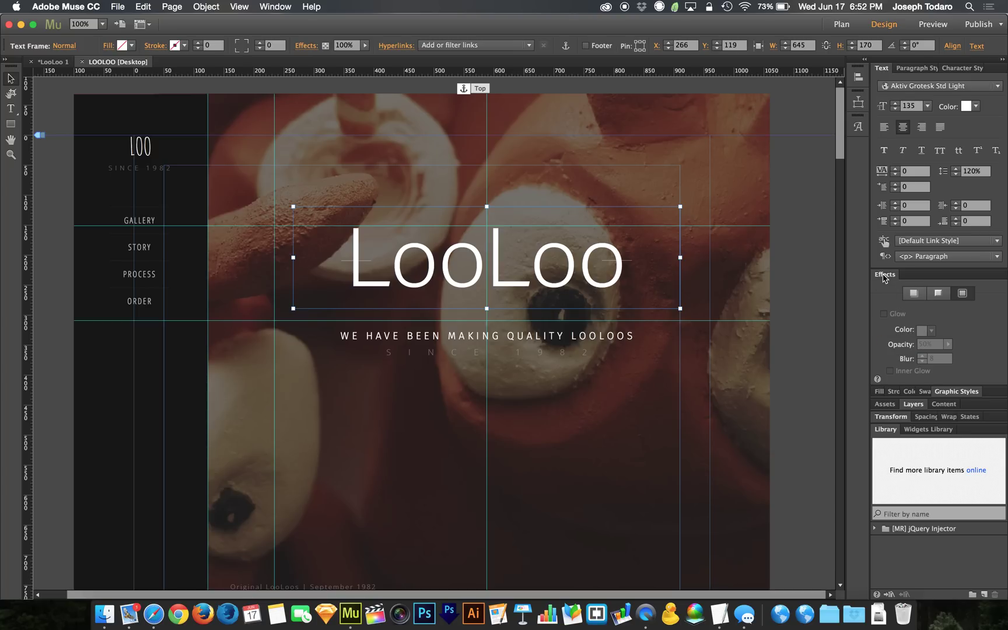
{"action": "mouse_move", "coordinate": [886, 274]}
{"action": "left_mouse_down"}
{"action": "mouse_move", "coordinate": [980, 389]}
{"action": "mouse_move", "coordinate": [995, 394]}
{"action": "left_mouse_up"}
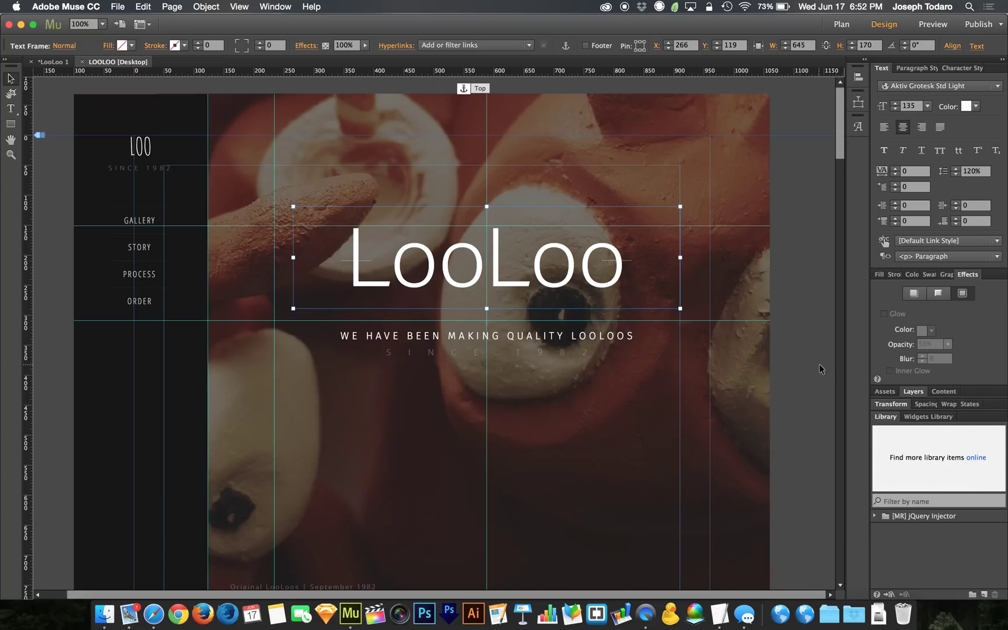
- Expand the Page layer in Layers and try renaming the Group layer, leaving it named Group
{"action": "left_click", "coordinate": [913, 392]}
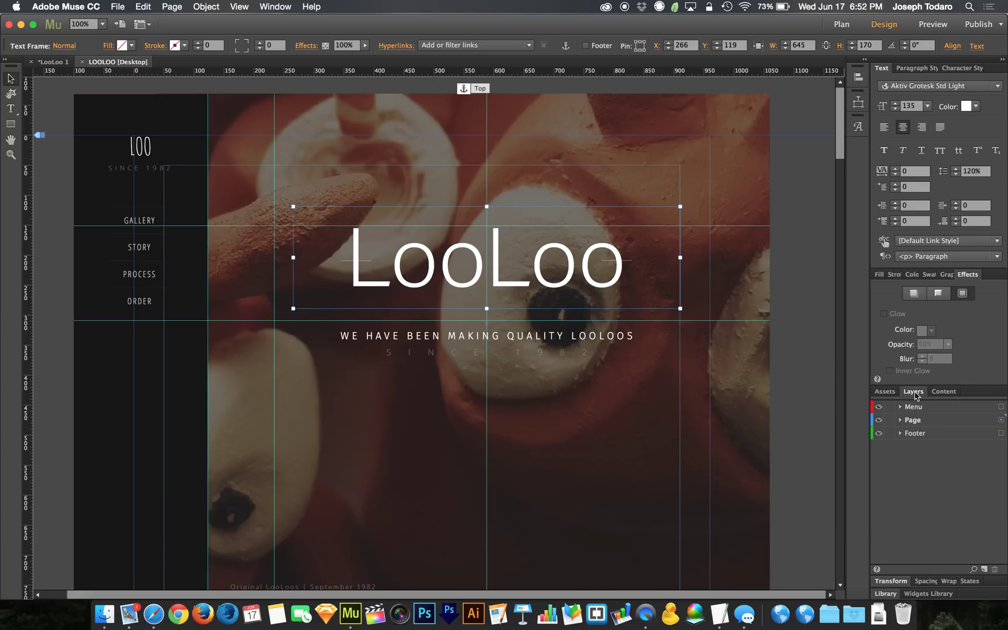
{"action": "left_click", "coordinate": [901, 420]}
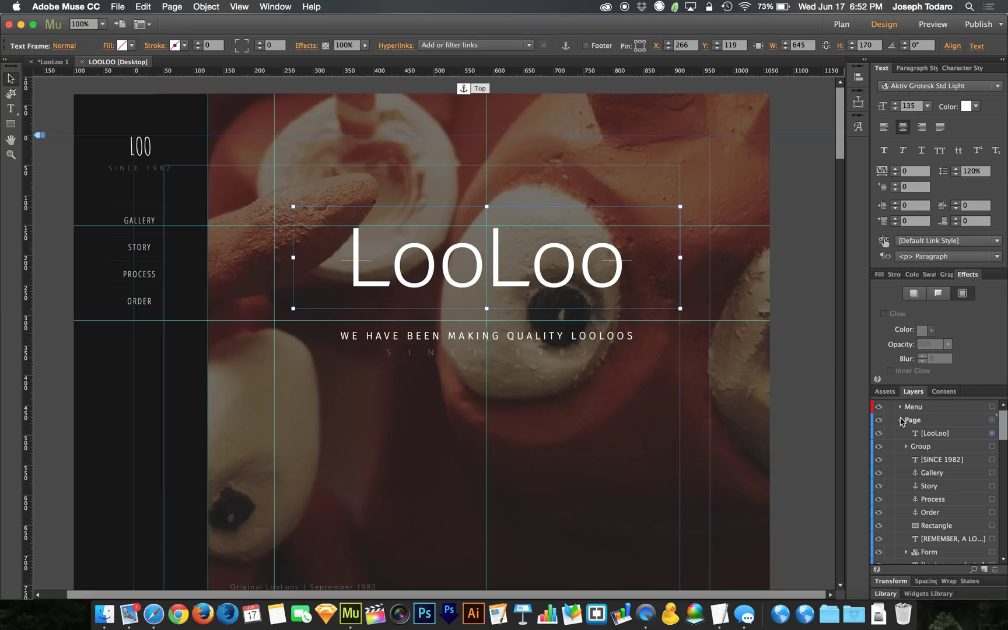
{"action": "left_click", "coordinate": [922, 447]}
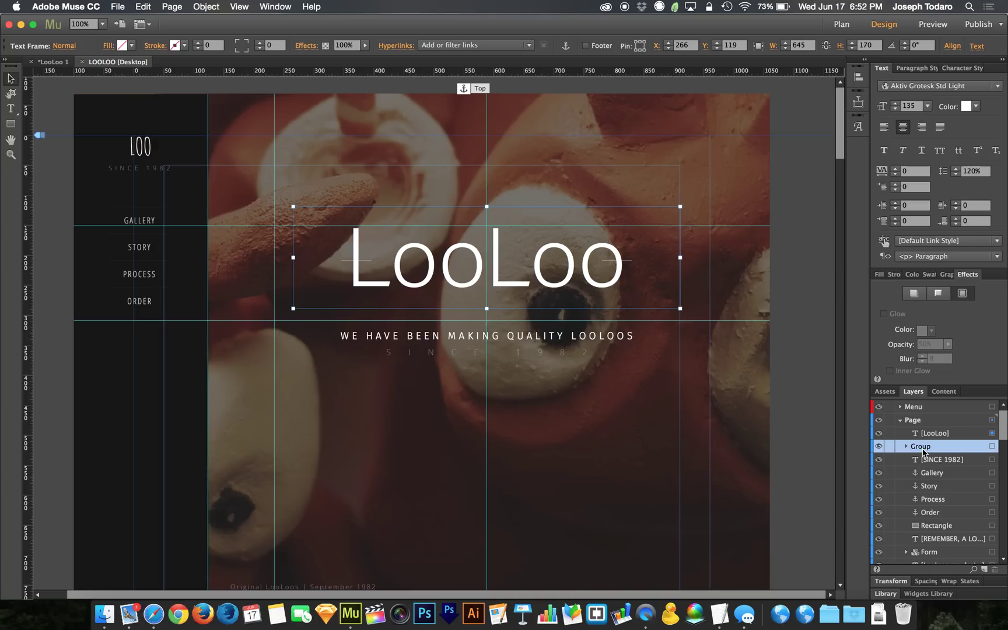
{"action": "double_click", "coordinate": [922, 447]}
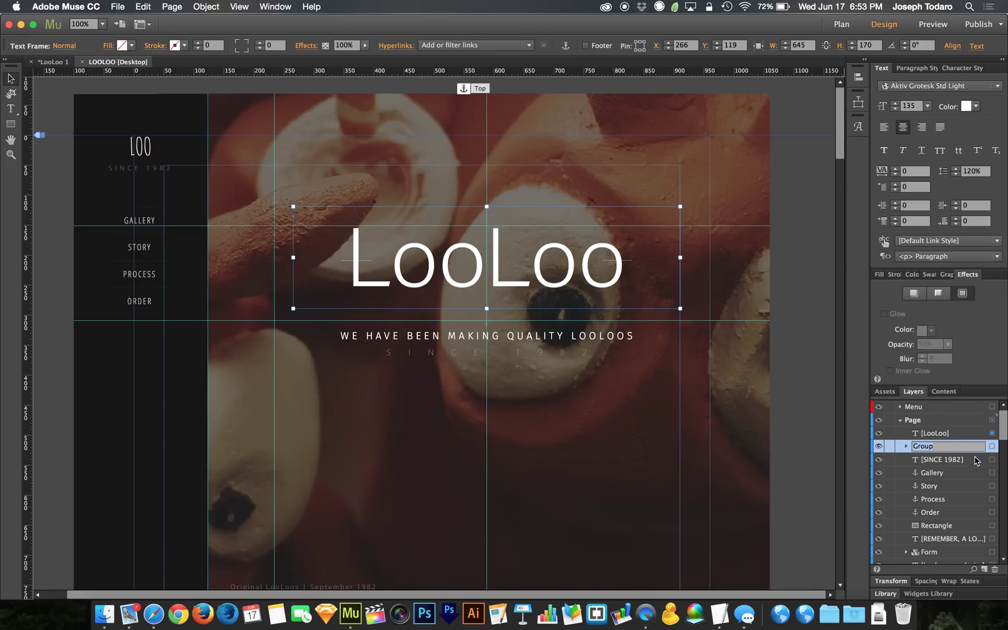
{"action": "left_click", "coordinate": [902, 446]}
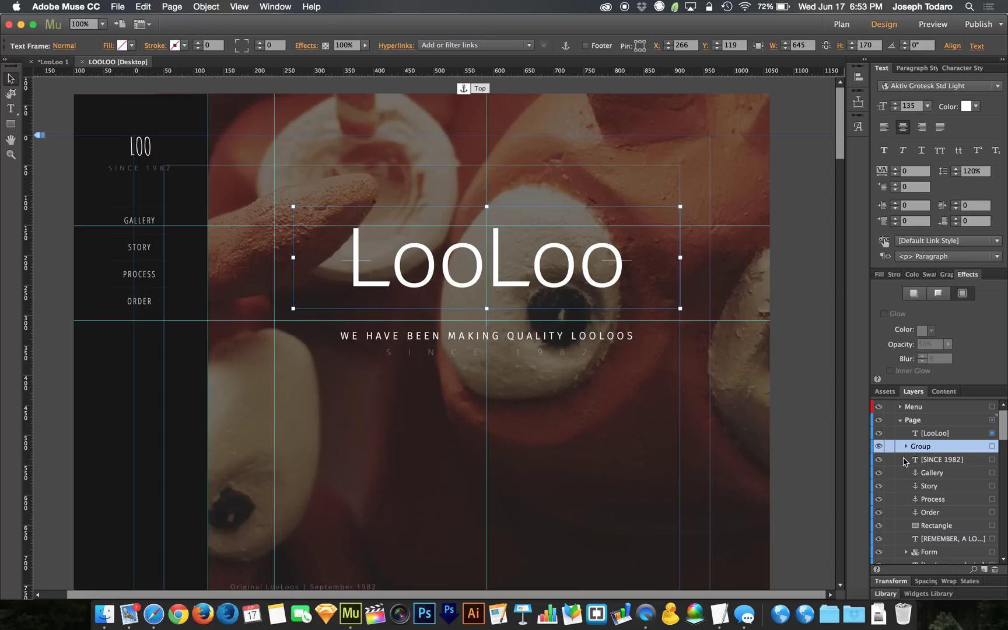
{"action": "double_click", "coordinate": [927, 447]}
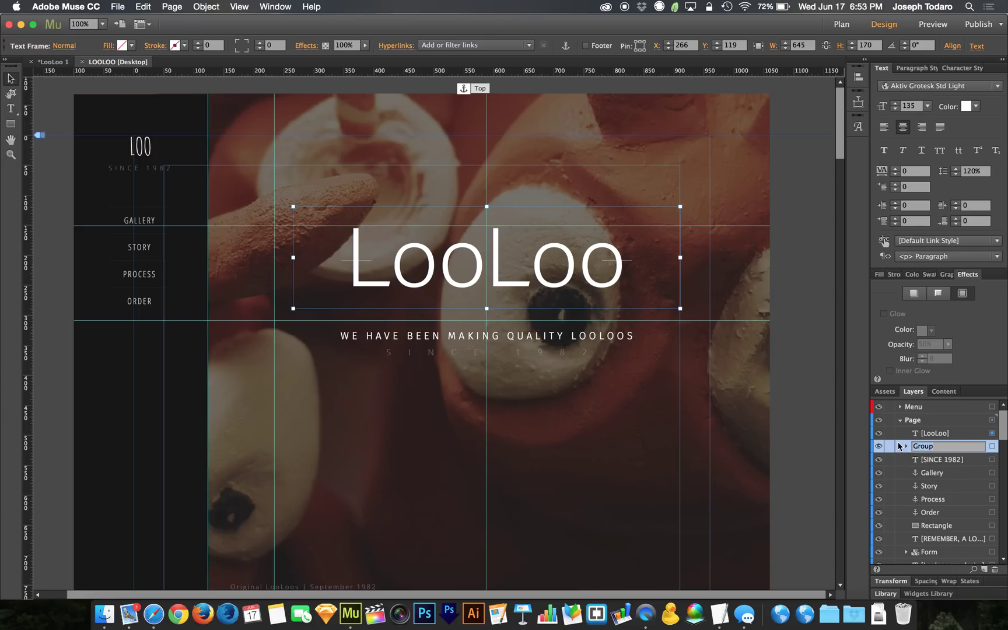
{"action": "left_click", "coordinate": [899, 446]}
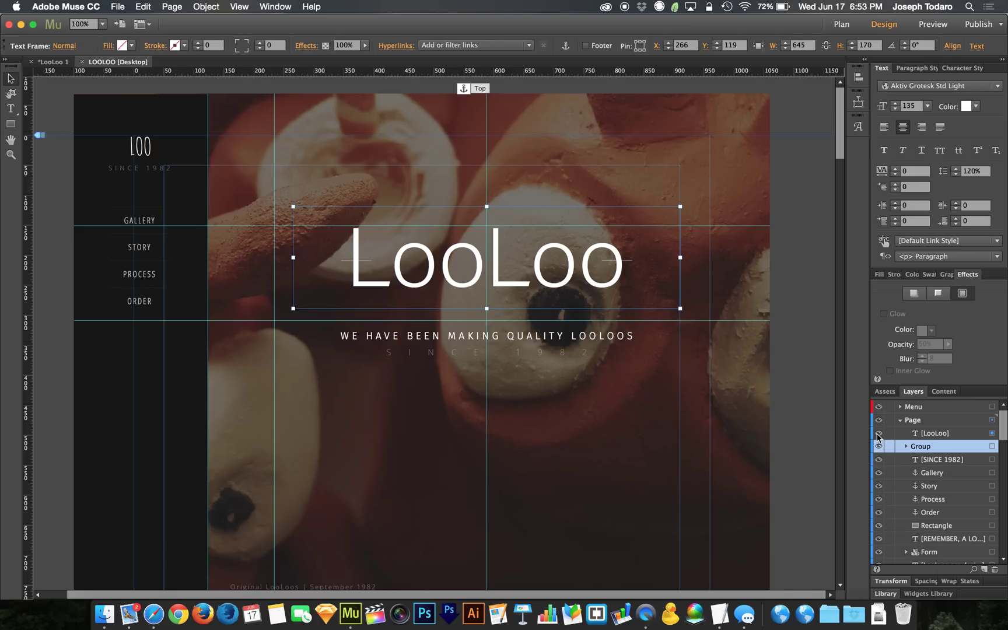
{"action": "left_click_drag", "start_coordinate": [880, 486], "coordinate": [879, 447]}
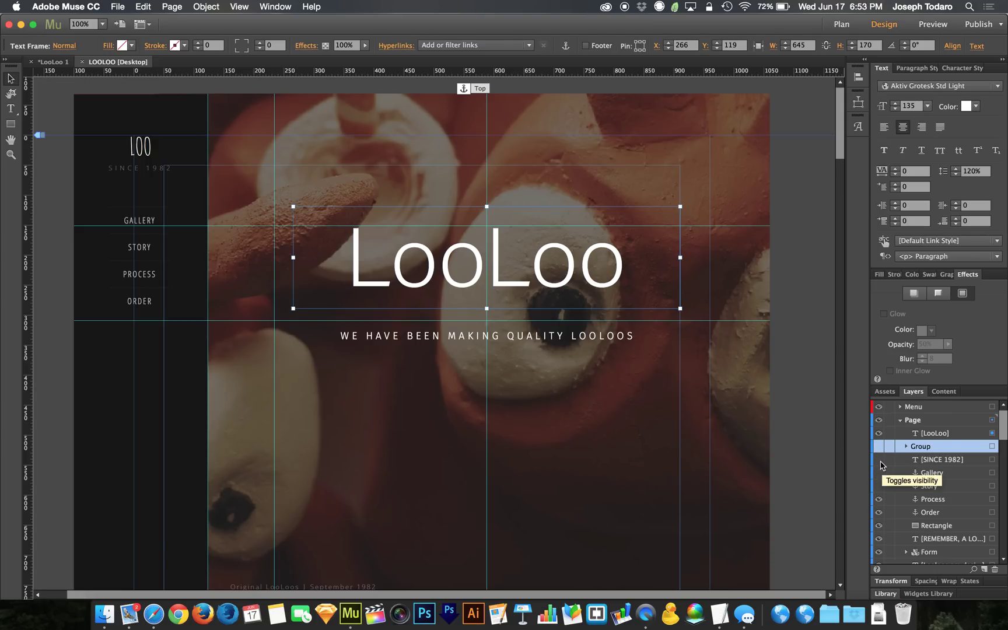
{"action": "left_click_drag", "start_coordinate": [879, 464], "coordinate": [879, 493]}
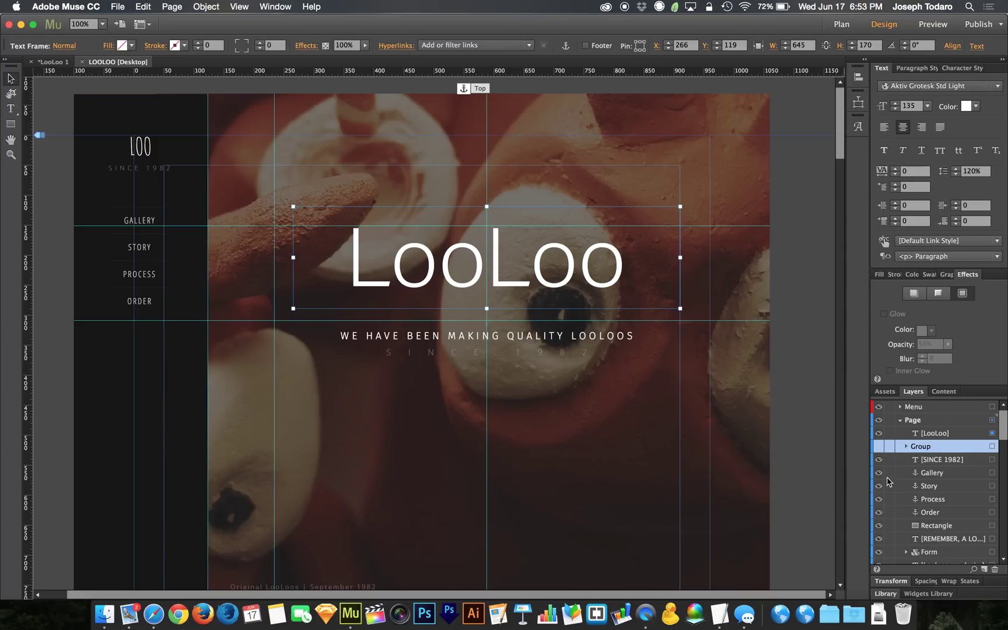
{"action": "left_click_drag", "start_coordinate": [879, 463], "coordinate": [879, 514]}
{"action": "left_click_drag", "start_coordinate": [879, 465], "coordinate": [879, 516]}
{"action": "left_click", "coordinate": [901, 421]}
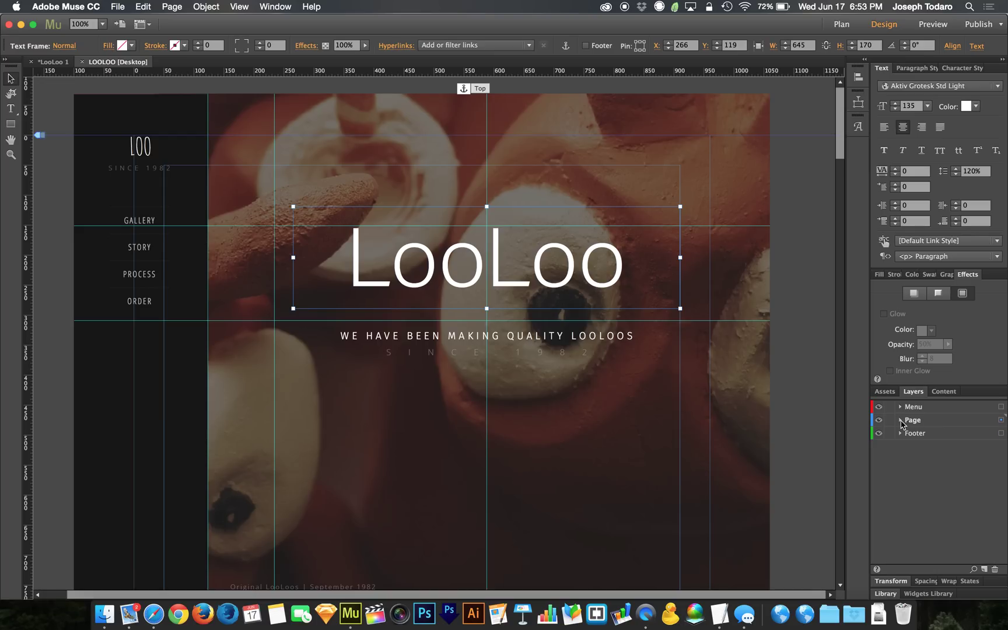
{"action": "left_click", "coordinate": [900, 421]}
{"action": "left_click", "coordinate": [908, 445]}
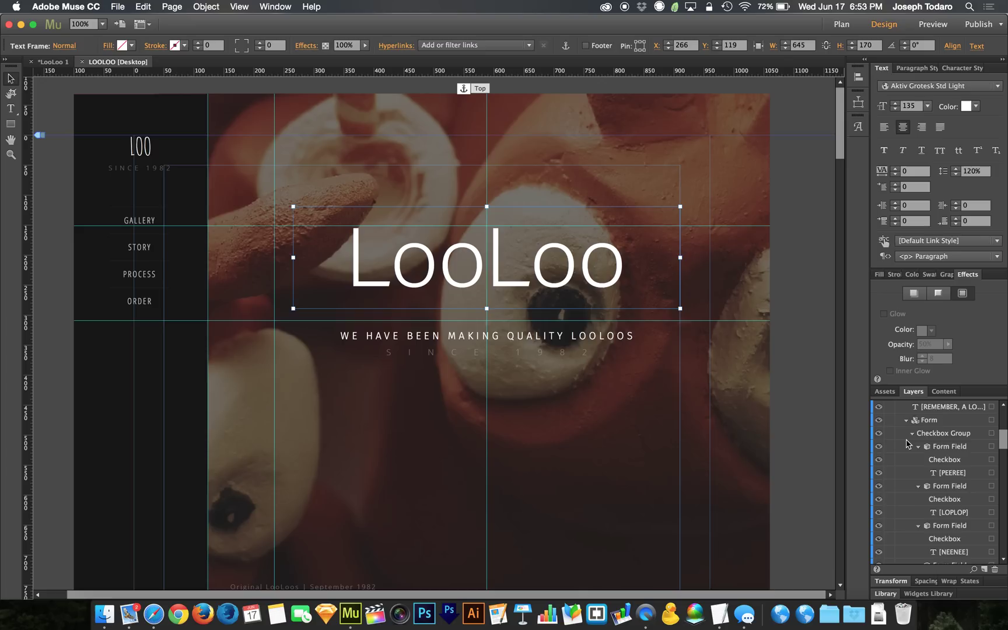
{"action": "scroll", "coordinate": [907, 444], "scroll_direction": "down", "scroll_amount": 2}
{"action": "scroll", "coordinate": [907, 443], "scroll_direction": "up", "scroll_amount": 5}
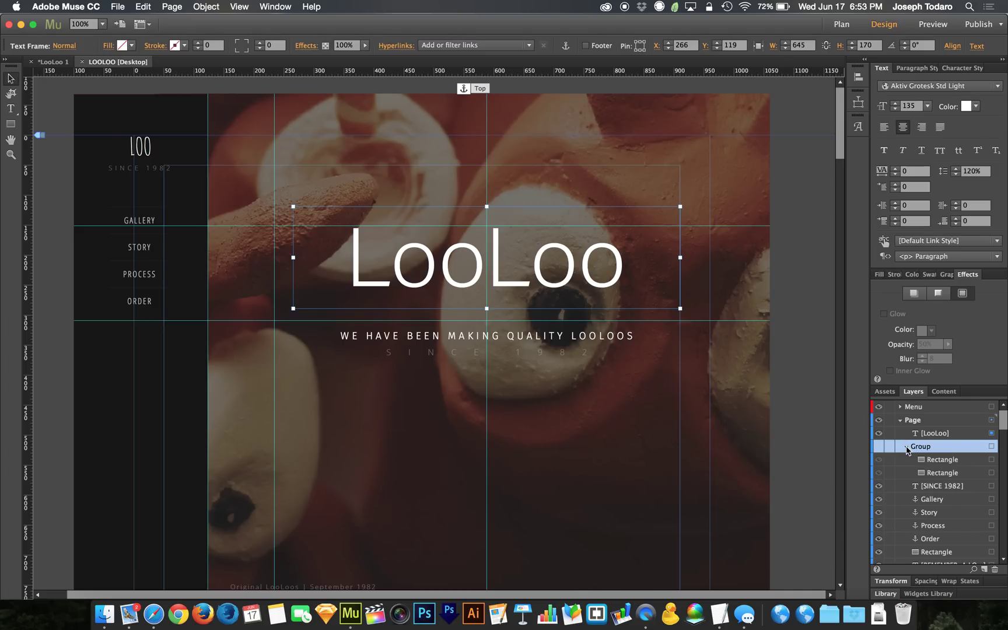
{"action": "left_click", "coordinate": [900, 421]}
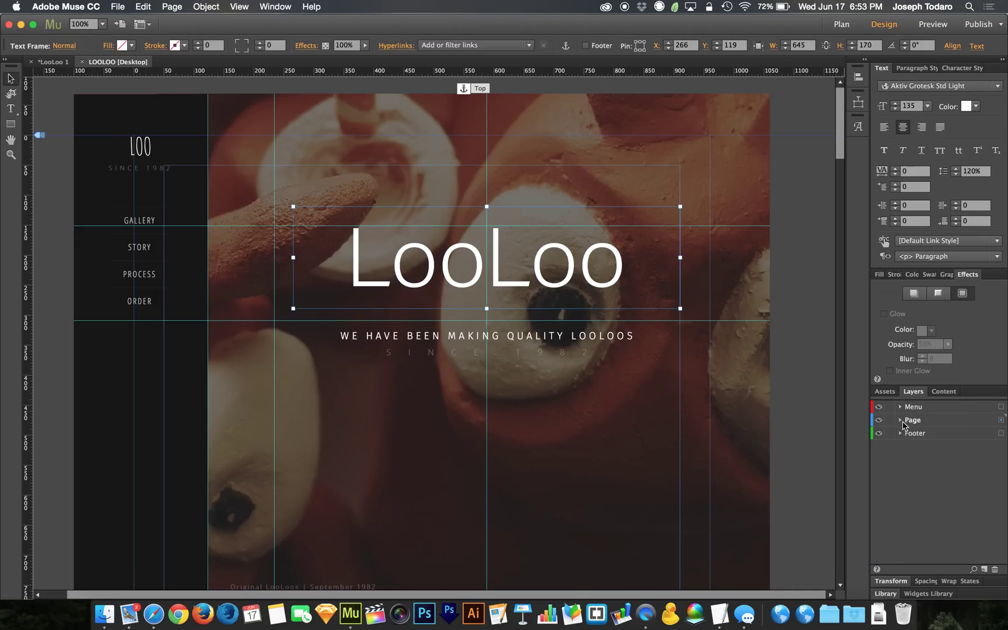
{"action": "left_click", "coordinate": [900, 421]}
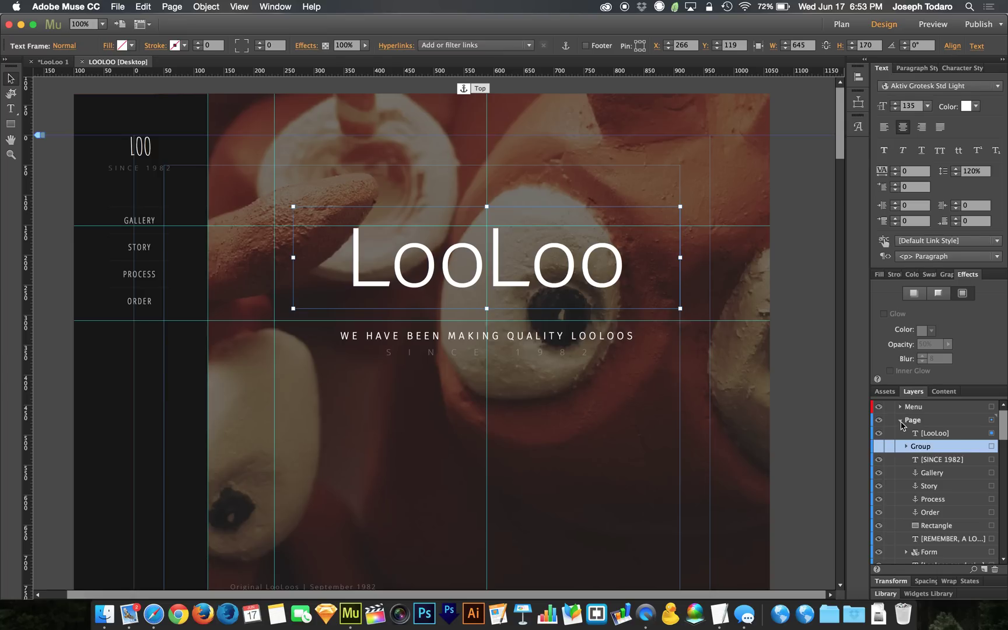
{"action": "scroll", "coordinate": [952, 461], "scroll_direction": "down", "scroll_amount": 1}
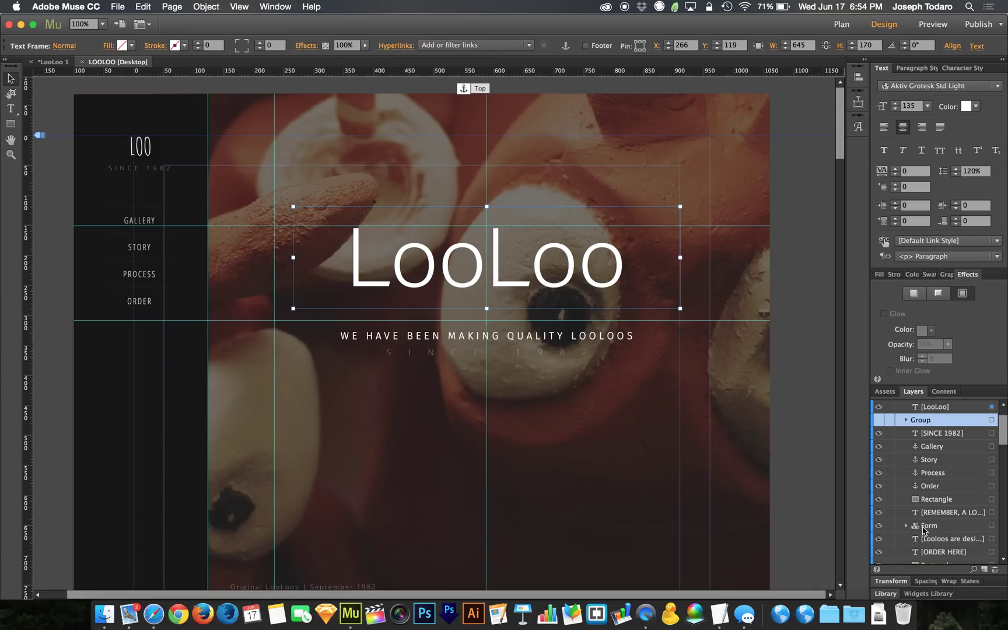
{"action": "scroll", "coordinate": [928, 533], "scroll_direction": "down", "scroll_amount": 6}
{"action": "scroll", "coordinate": [924, 530], "scroll_direction": "down", "scroll_amount": 8}
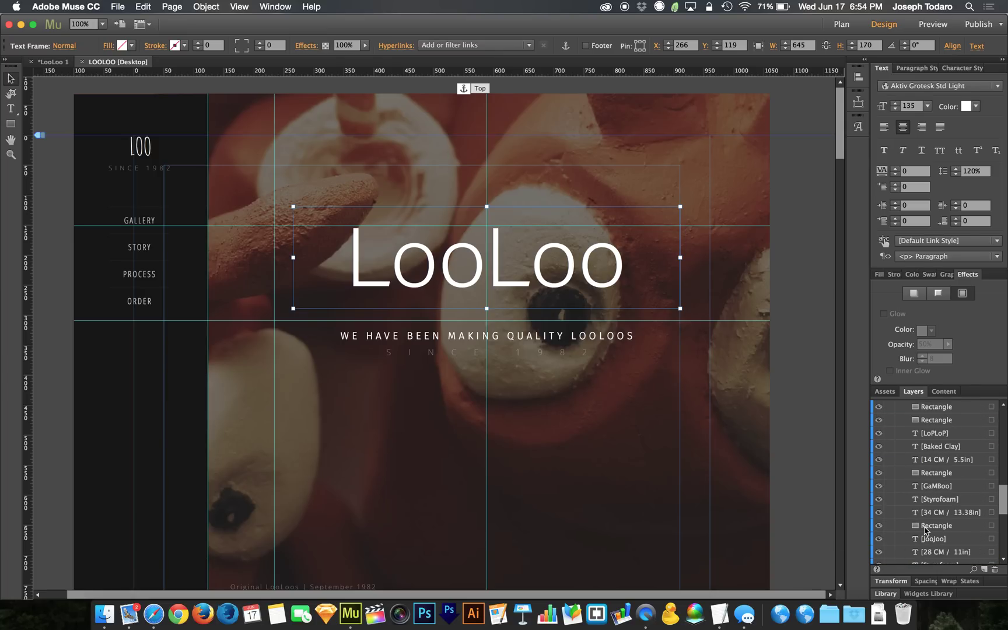
{"action": "scroll", "coordinate": [925, 529], "scroll_direction": "up", "scroll_amount": 15}
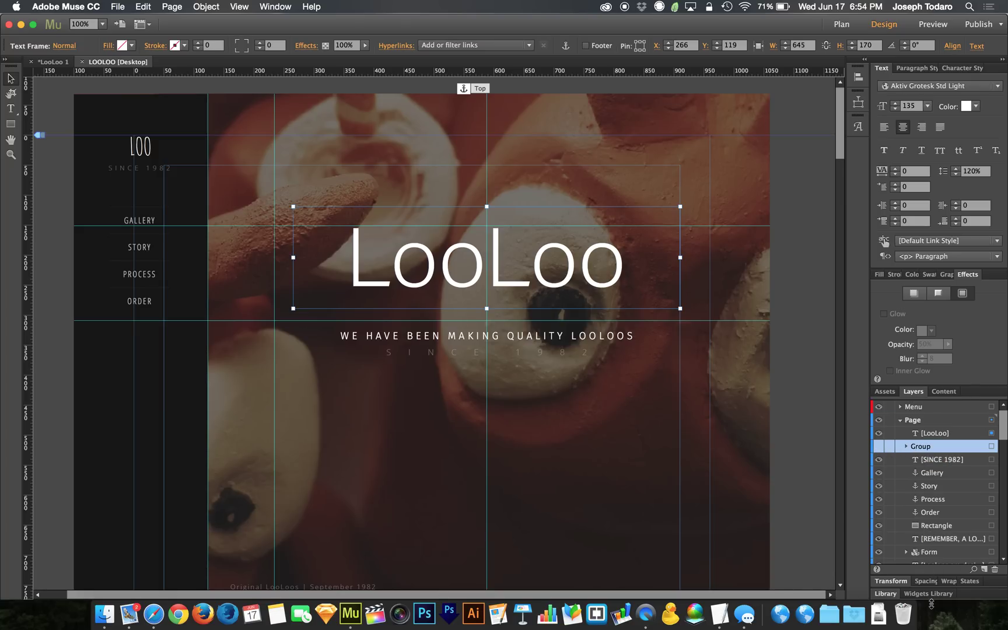
{"action": "left_click", "coordinate": [903, 420]}
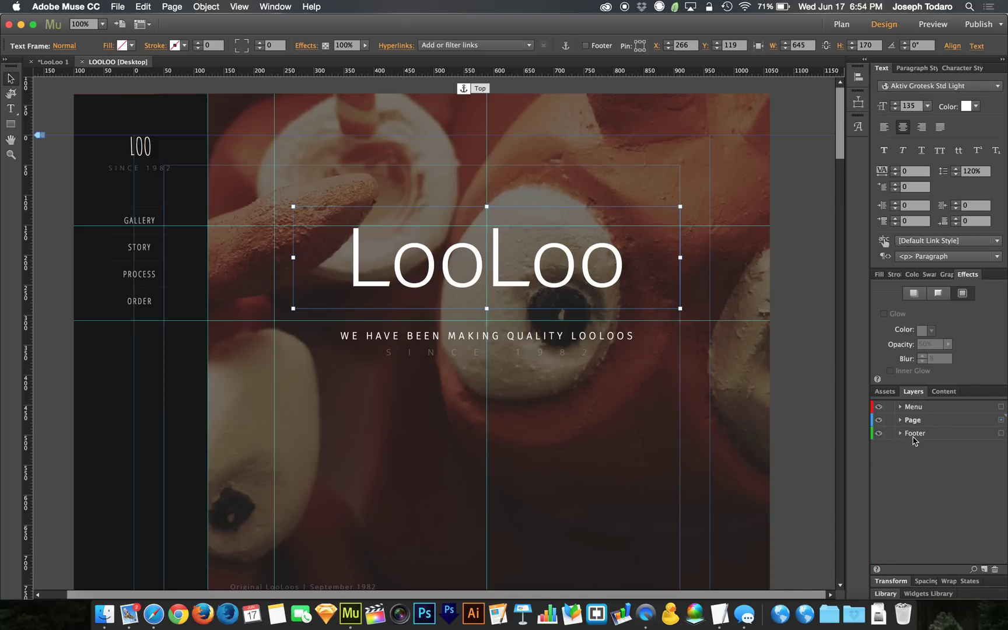
{"action": "left_click", "coordinate": [901, 420]}
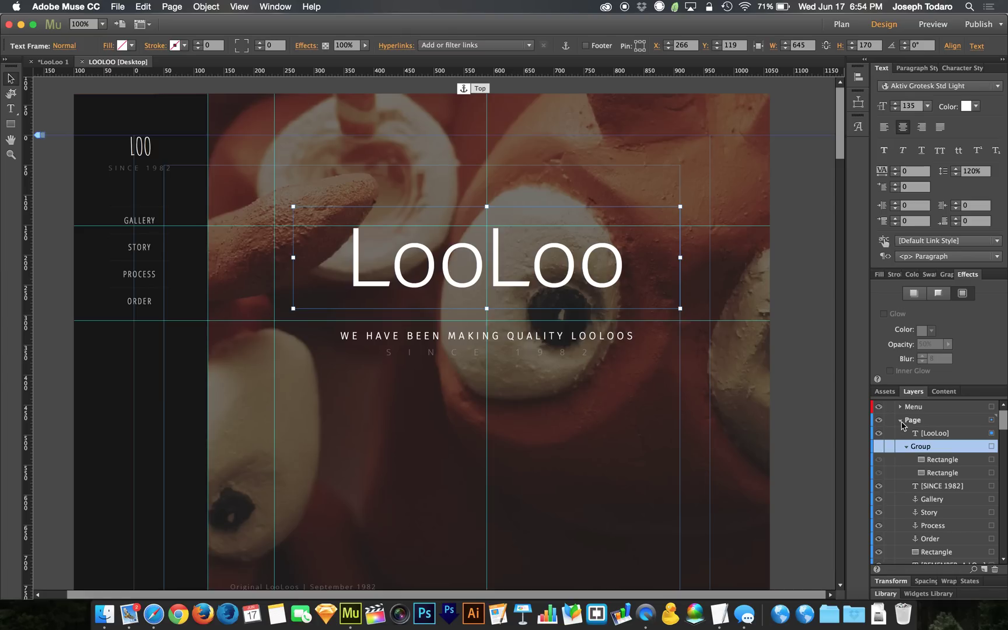
{"action": "scroll", "coordinate": [942, 478], "scroll_direction": "down", "scroll_amount": 5}
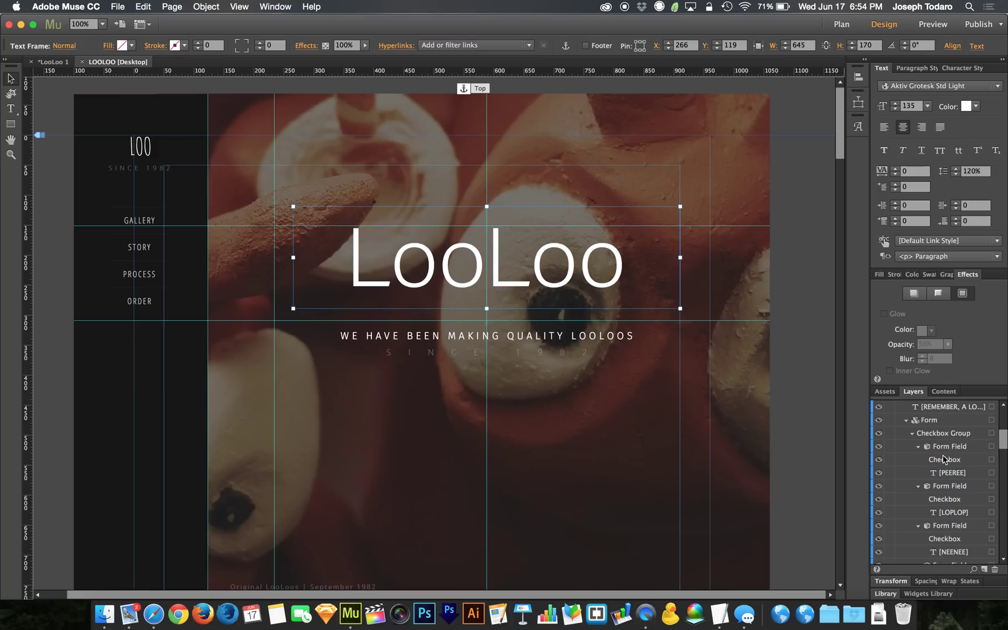
{"action": "scroll", "coordinate": [944, 459], "scroll_direction": "up", "scroll_amount": 5}
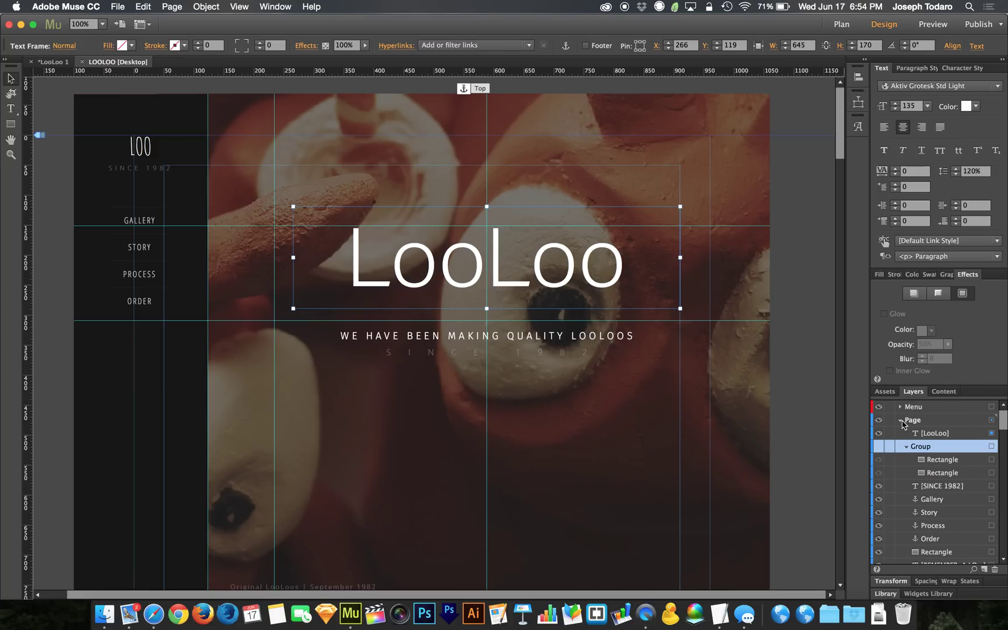
{"action": "left_click", "coordinate": [902, 421]}
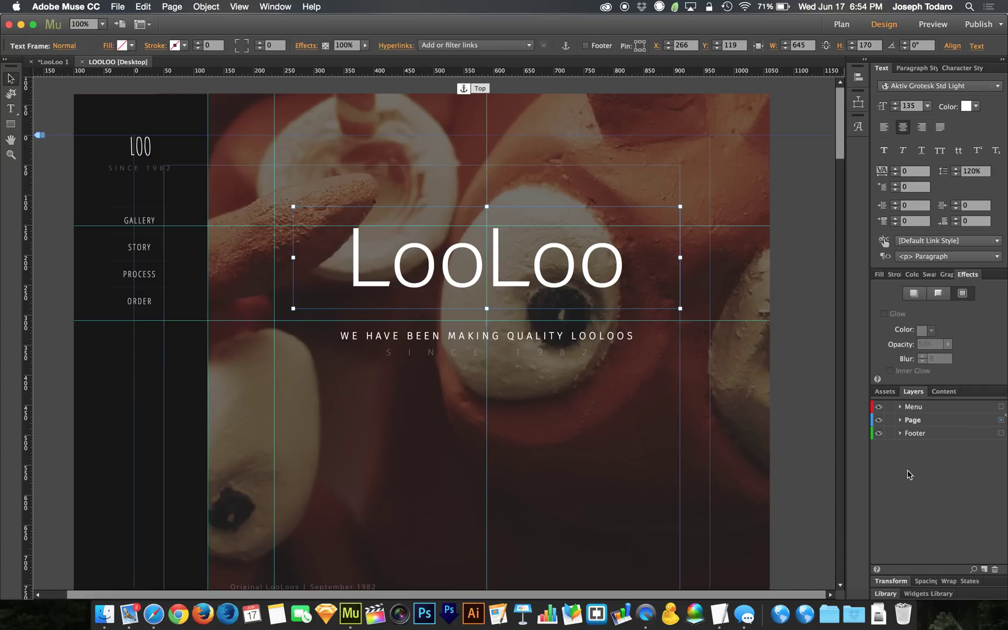
{"action": "left_click", "coordinate": [902, 420]}
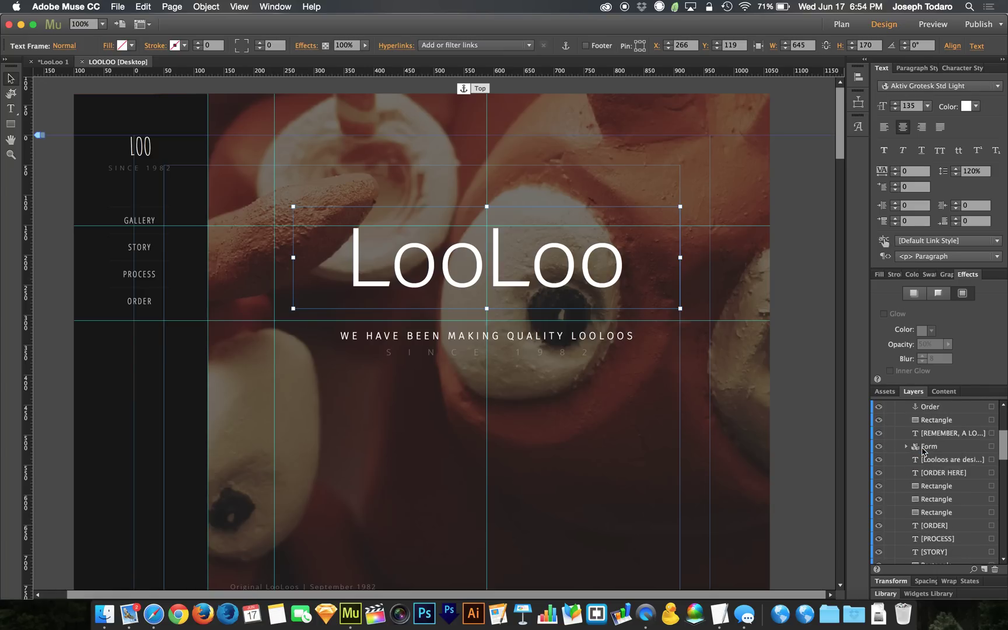
{"action": "scroll", "coordinate": [923, 450], "scroll_direction": "up", "scroll_amount": 5}
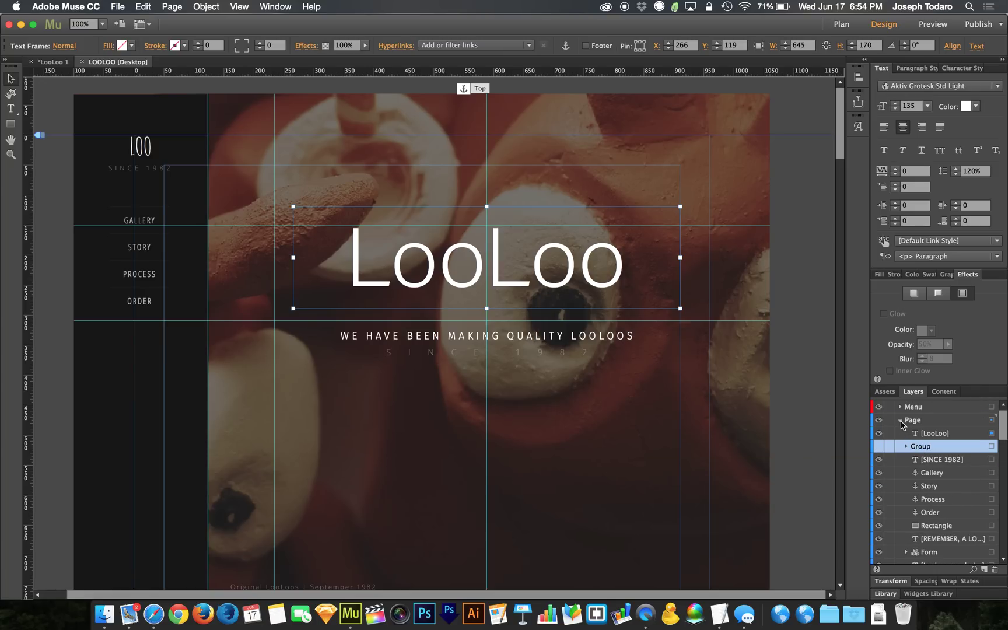
{"action": "left_click", "coordinate": [902, 420]}
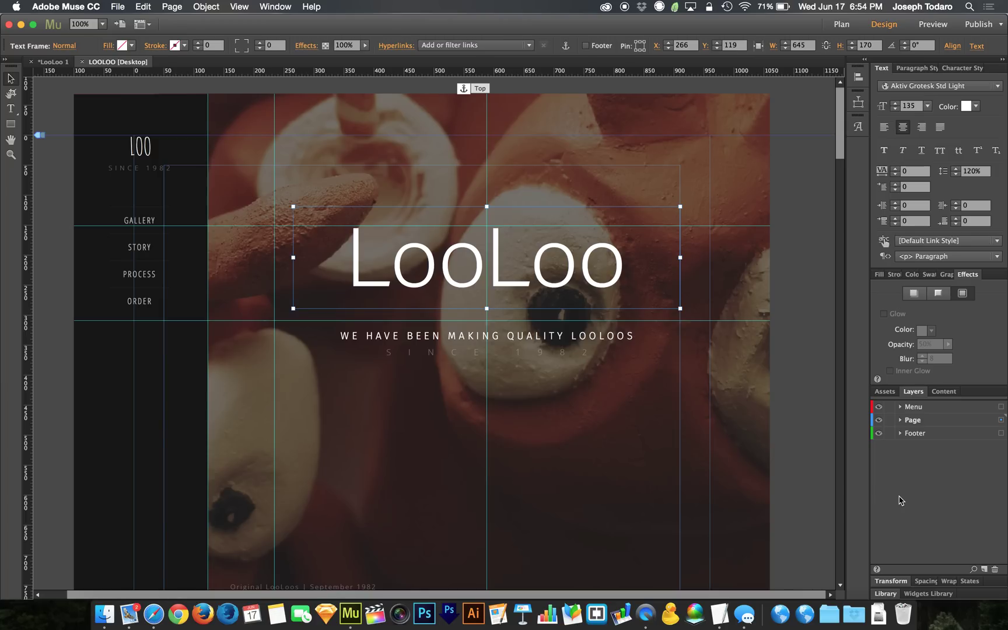
- Scroll to the order form, select its background rectangle, and preview the page in Safari
{"action": "left_click", "coordinate": [825, 449]}
{"action": "scroll", "coordinate": [816, 408], "scroll_direction": "down", "scroll_amount": 15}
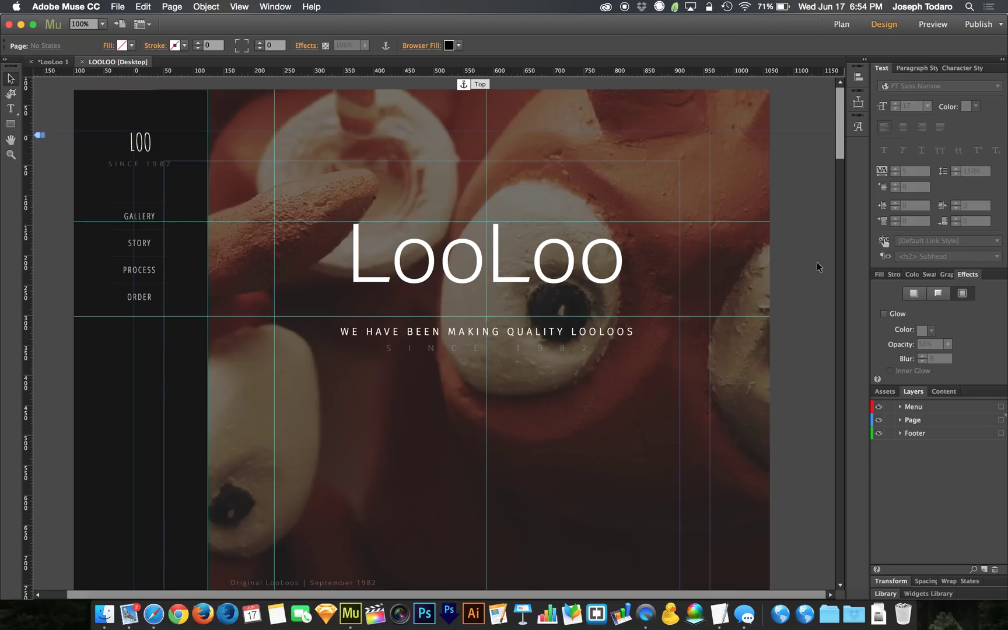
{"action": "scroll", "coordinate": [811, 356], "scroll_direction": "down", "scroll_amount": 20}
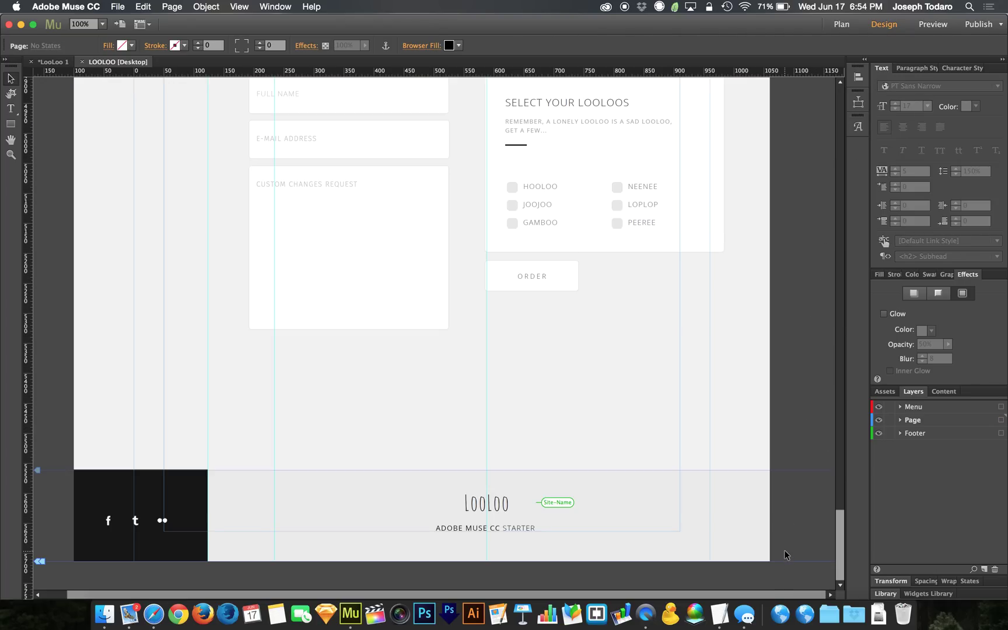
{"action": "scroll", "coordinate": [784, 537], "scroll_direction": "up", "scroll_amount": 2}
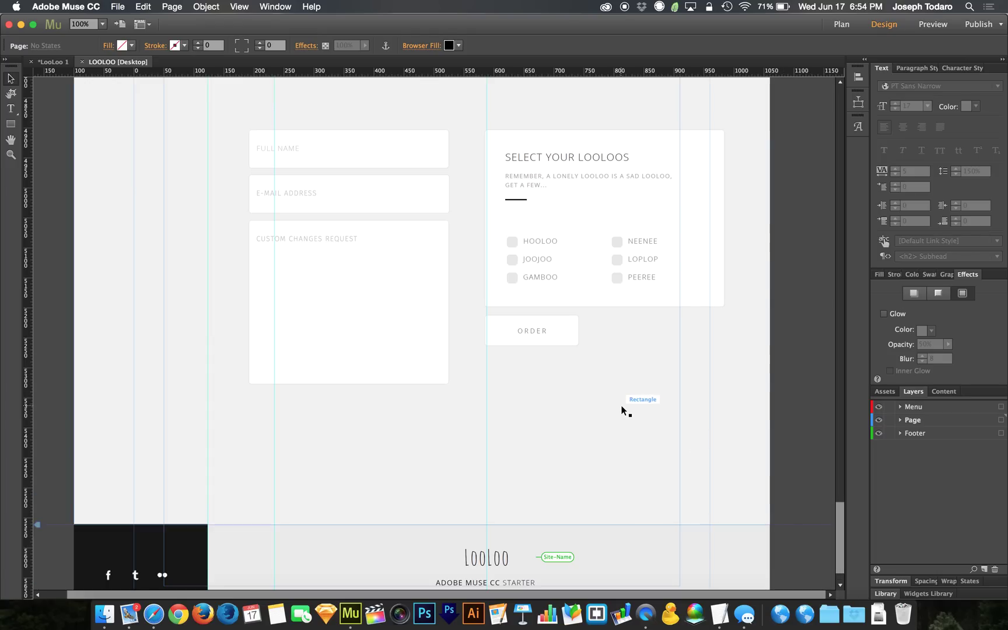
{"action": "left_click", "coordinate": [623, 410]}
{"action": "key", "text": "super+shift+e"}
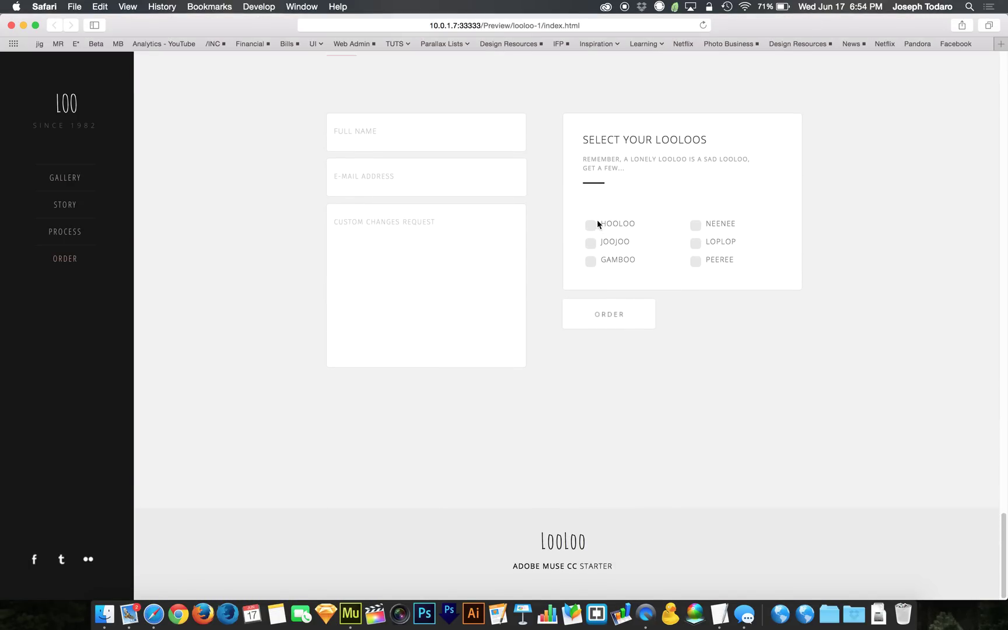
- Tick all six LooLoo checkboxes in the Safari preview: HOOLOO, JOOJOO, NEENEE, LOPLOP, PEEREE, GAMBOO
{"action": "left_click", "coordinate": [591, 225]}
{"action": "left_click", "coordinate": [590, 243]}
{"action": "left_click", "coordinate": [696, 226]}
{"action": "left_click", "coordinate": [696, 244]}
{"action": "left_click", "coordinate": [695, 262]}
{"action": "left_click", "coordinate": [591, 262]}
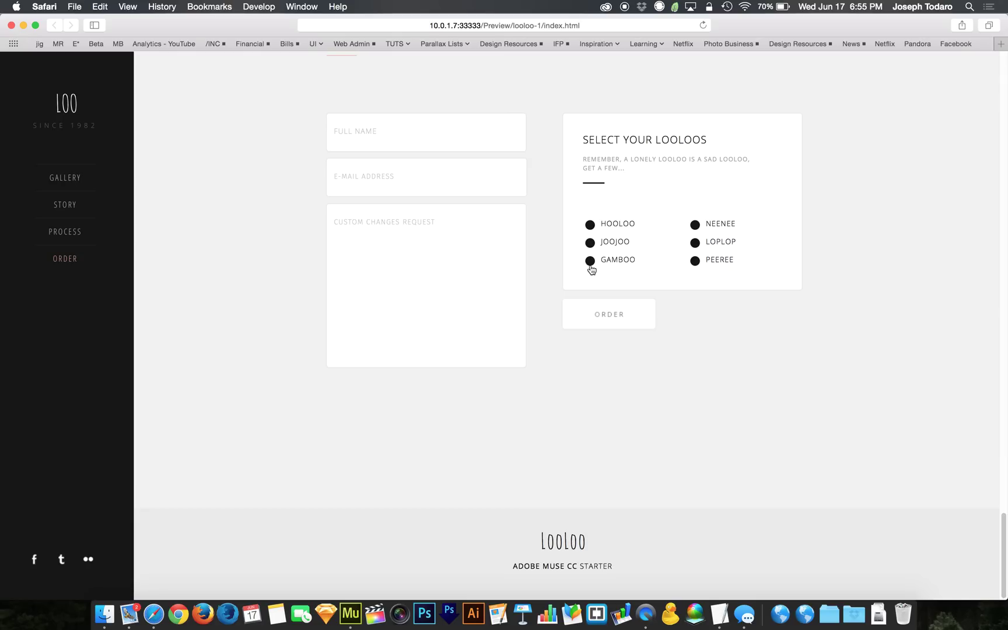
- Untick all six LooLoo checkboxes again and switch back to Adobe Muse
{"action": "left_click", "coordinate": [590, 264]}
{"action": "left_click", "coordinate": [695, 260]}
{"action": "left_click", "coordinate": [696, 244]}
{"action": "left_click", "coordinate": [695, 225]}
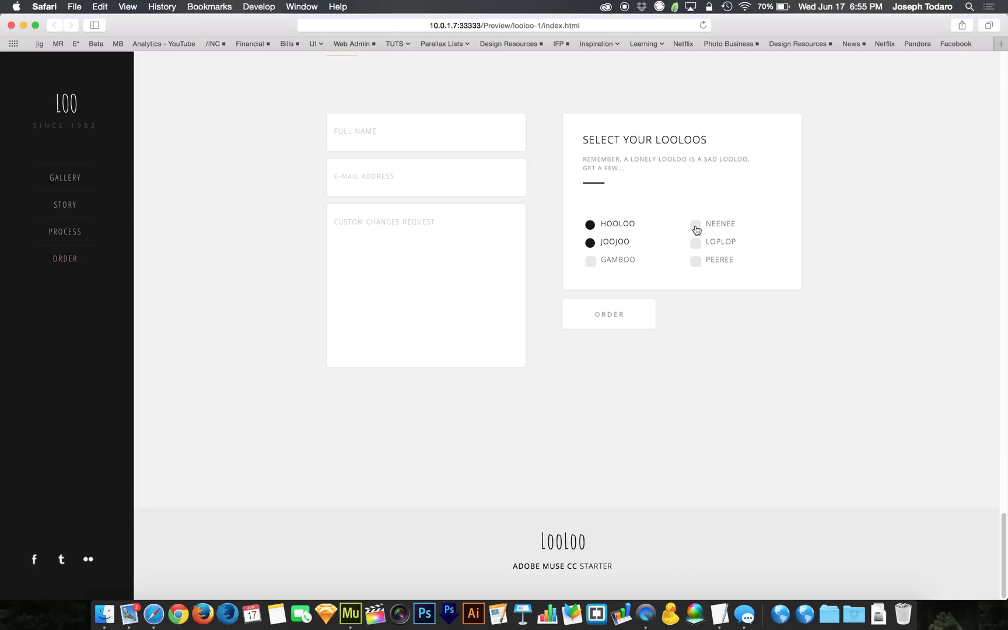
{"action": "left_click", "coordinate": [590, 244]}
{"action": "left_click", "coordinate": [590, 225]}
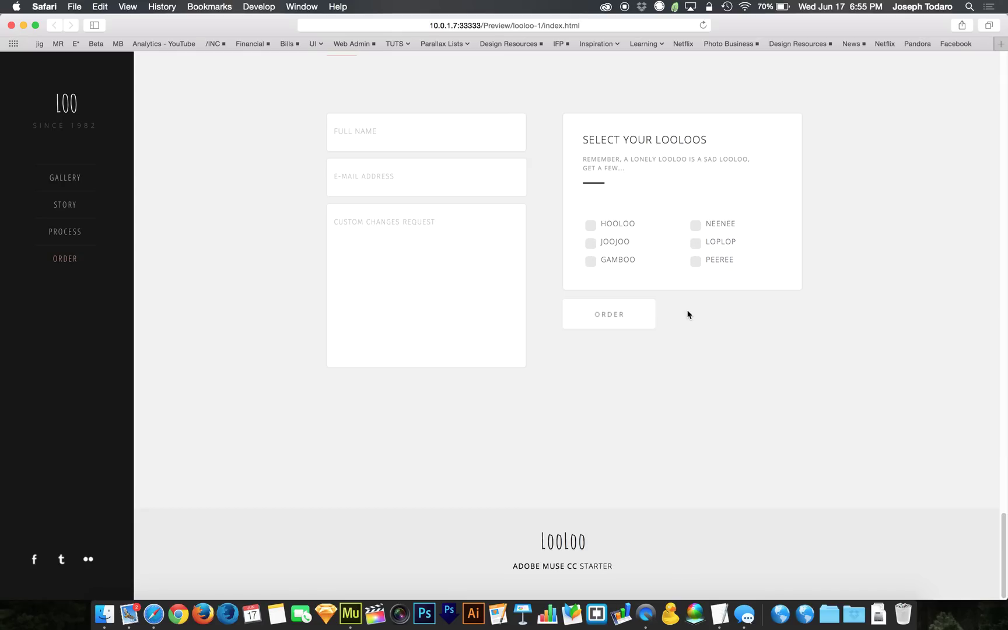
{"action": "key", "text": "super+Tab"}
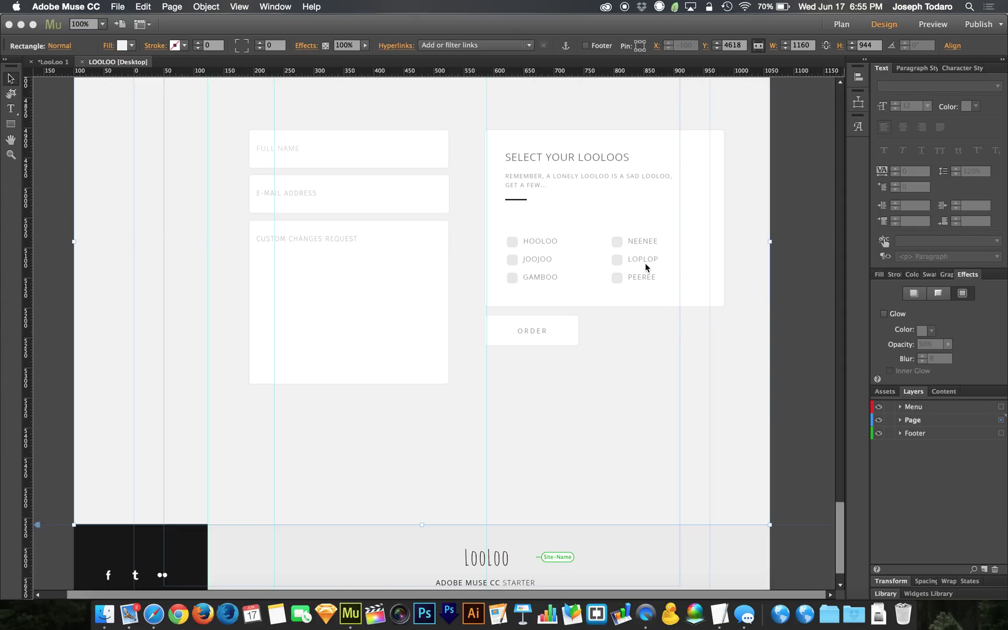
- Delete the Select Your LooLoos checkbox group from the order form
{"action": "left_click", "coordinate": [643, 257]}
{"action": "left_click", "coordinate": [632, 239]}
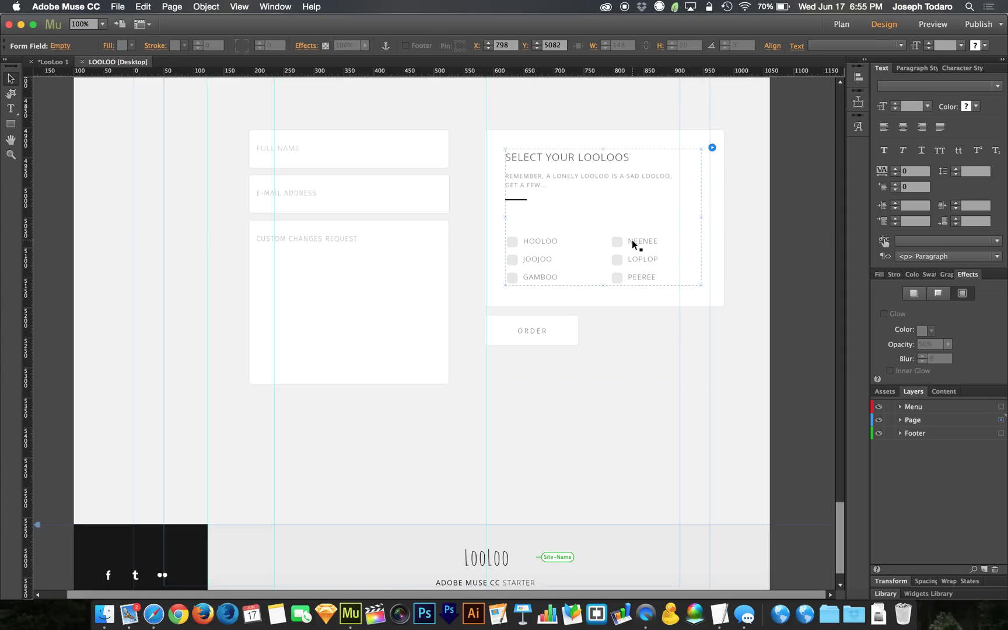
{"action": "left_click", "coordinate": [593, 160]}
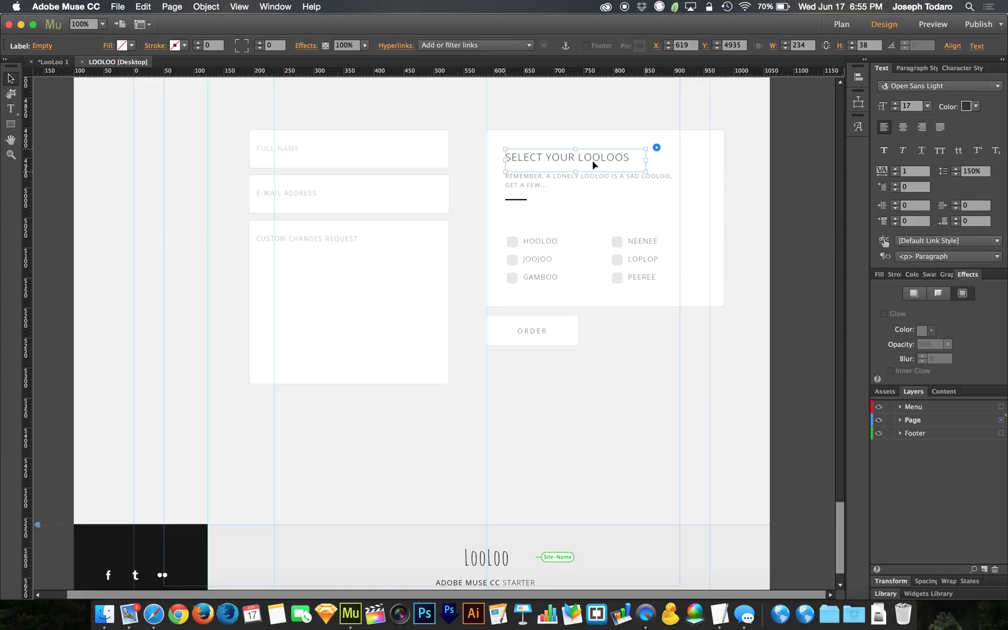
{"action": "left_click", "coordinate": [401, 165]}
{"action": "left_click", "coordinate": [458, 216]}
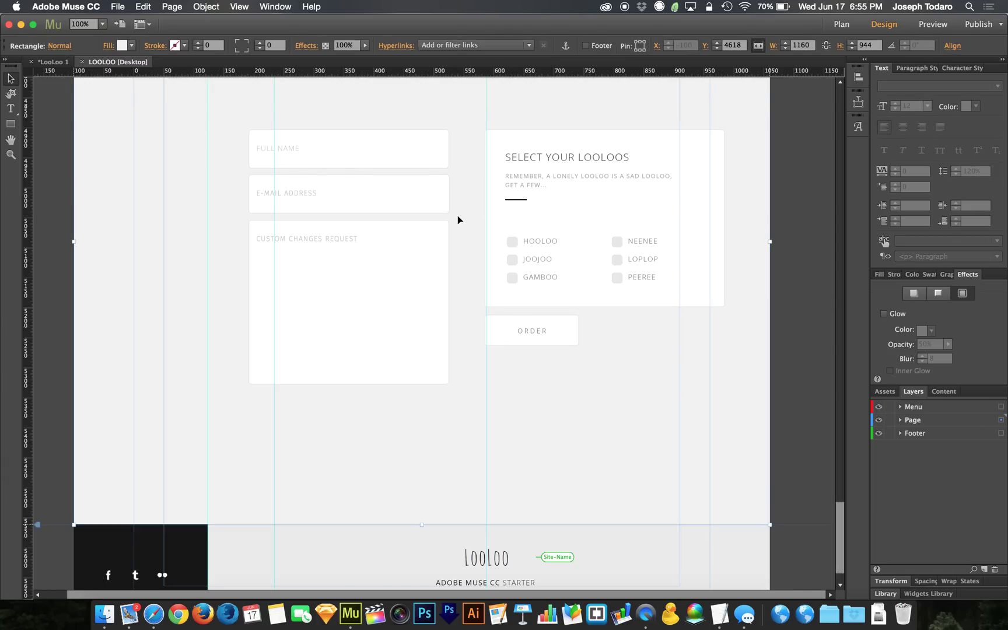
{"action": "left_click", "coordinate": [795, 382]}
{"action": "left_click", "coordinate": [597, 166]}
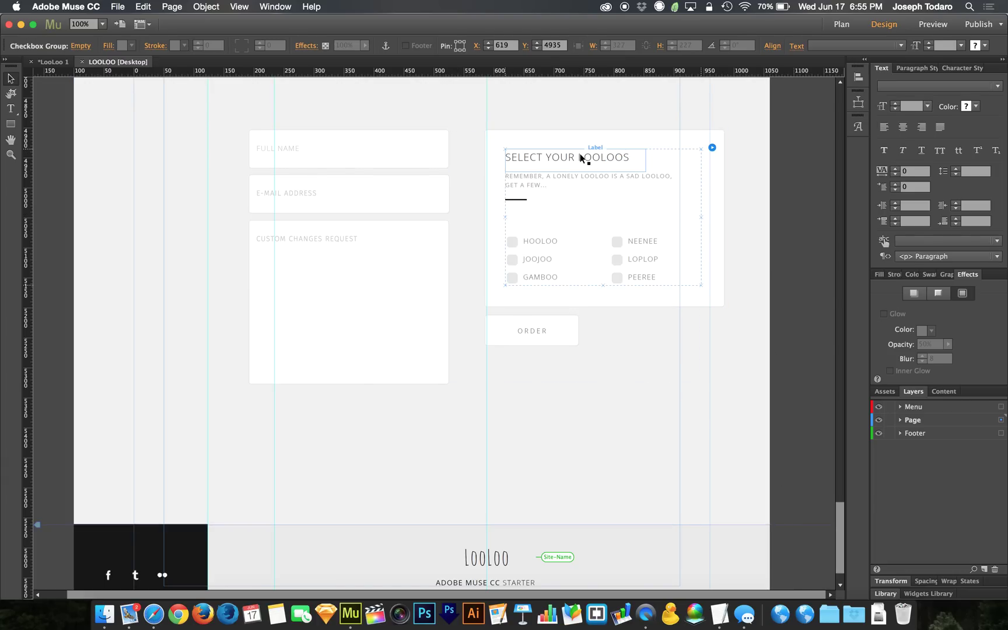
{"action": "key", "text": "Delete"}
- Delete the REMEMBER note text, the short divider line and the large white backing box
{"action": "left_click", "coordinate": [551, 176]}
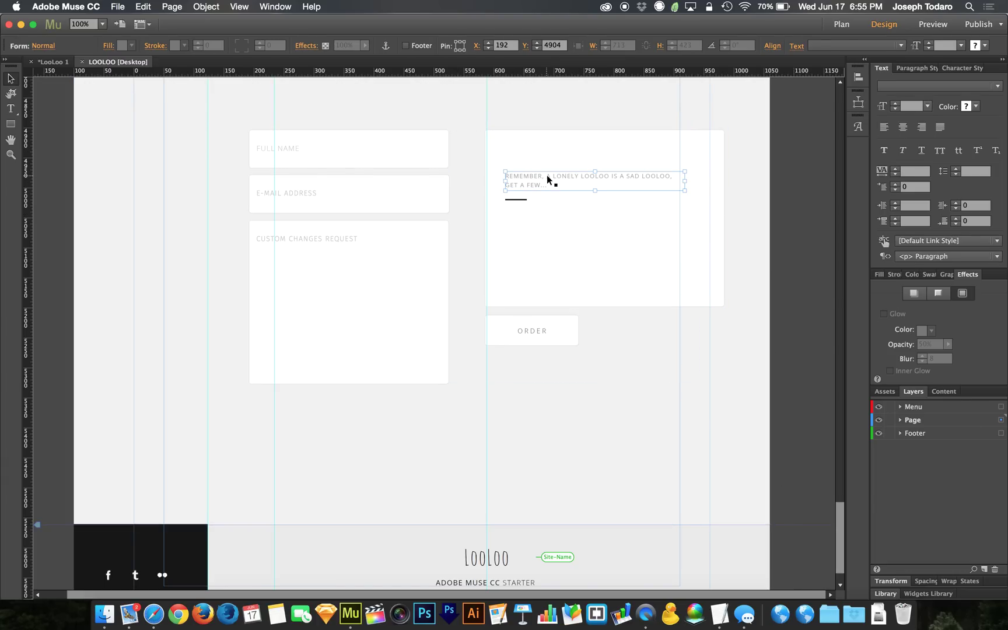
{"action": "key", "text": "Delete"}
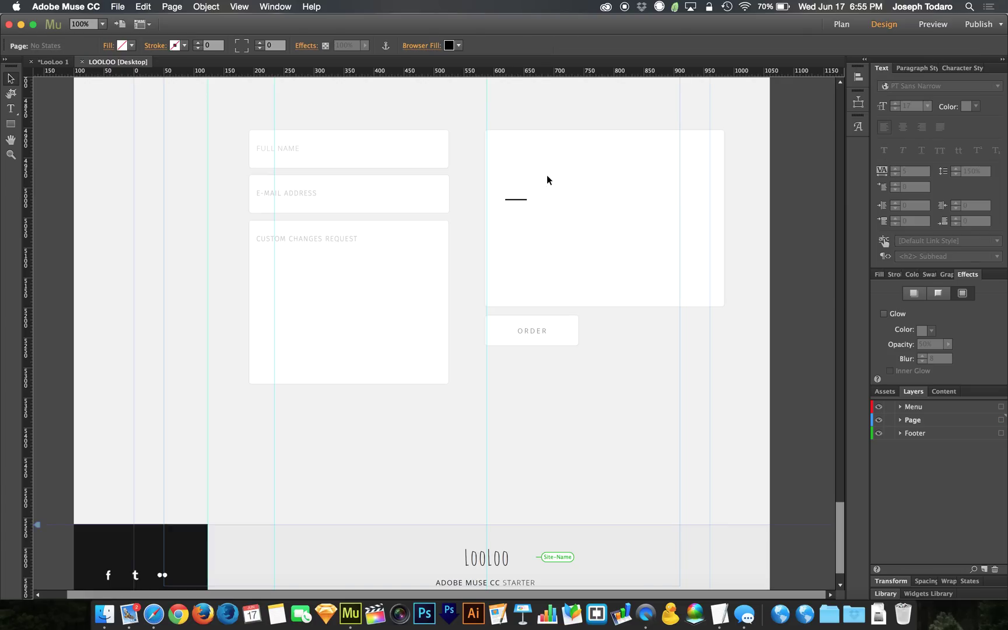
{"action": "left_click", "coordinate": [516, 200]}
{"action": "key", "text": "Delete"}
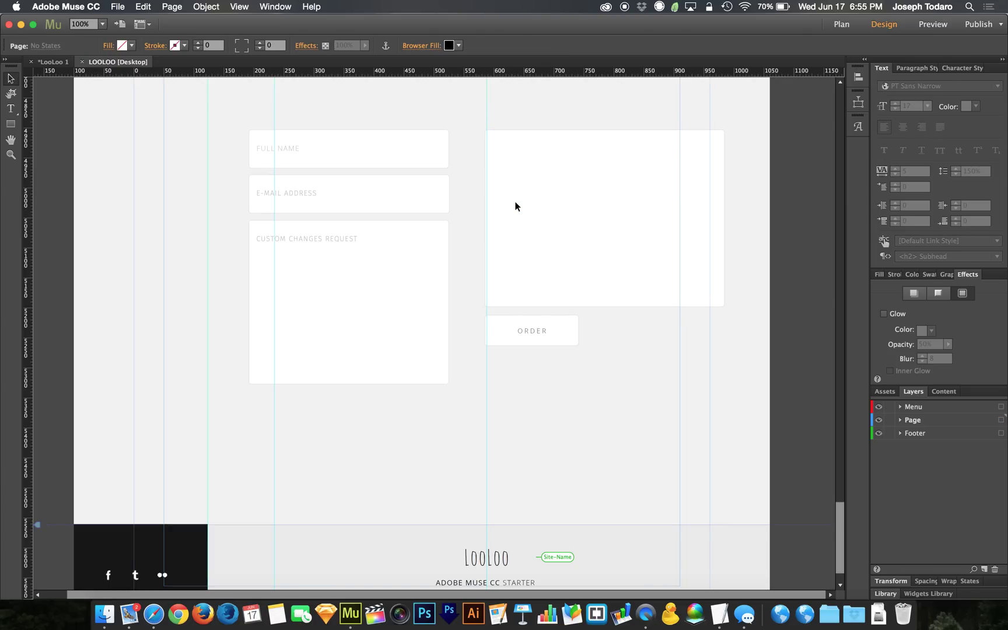
{"action": "left_click", "coordinate": [395, 135]}
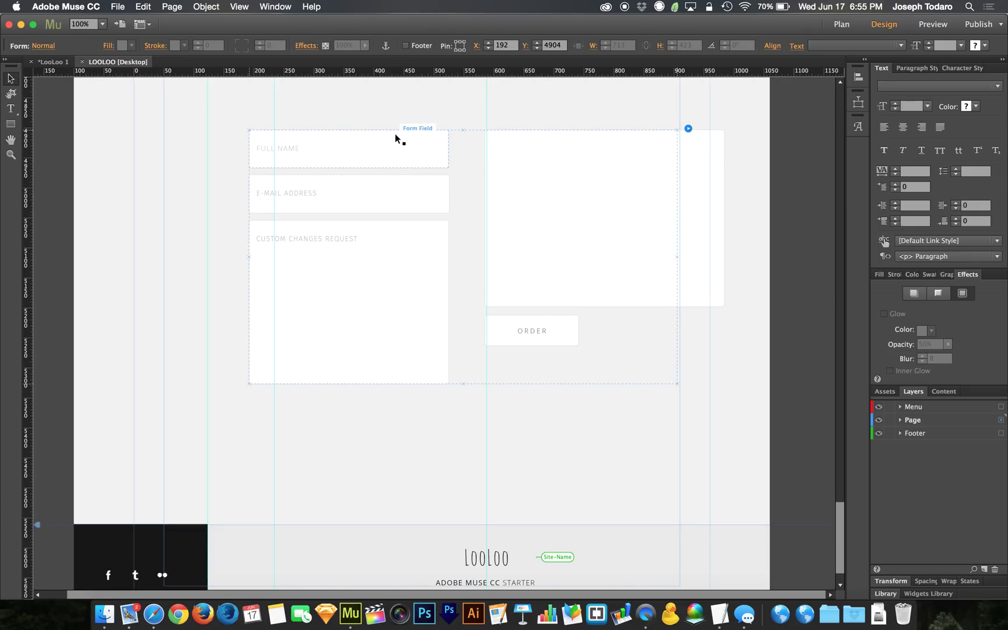
{"action": "left_click", "coordinate": [697, 207]}
{"action": "key", "text": "Delete"}
{"action": "left_click", "coordinate": [371, 152]}
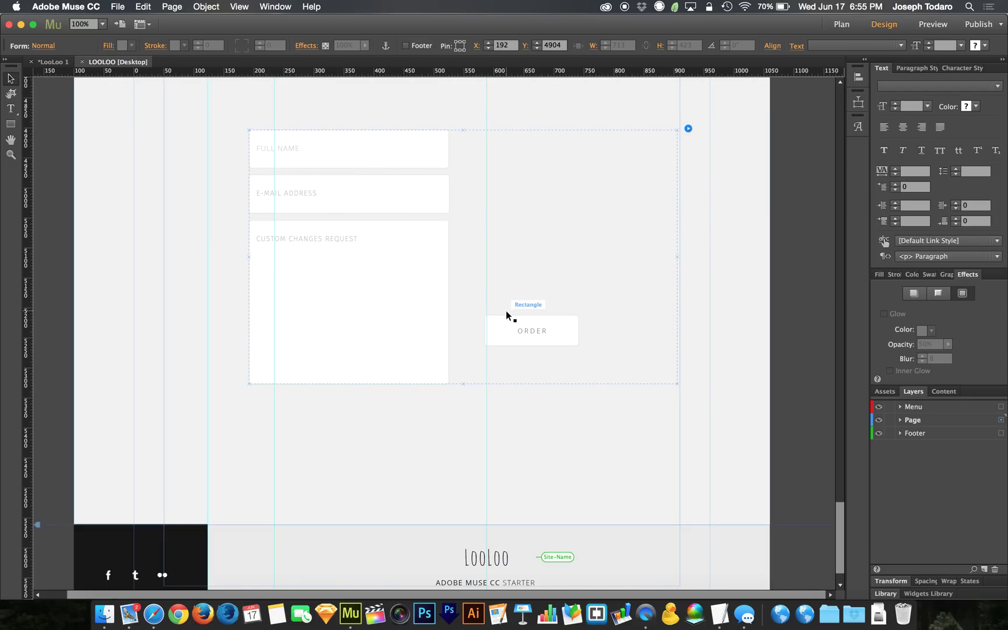
- Add a Radio Button Group from the form's Options and drag it up beside Full Name
{"action": "left_click", "coordinate": [689, 128]}
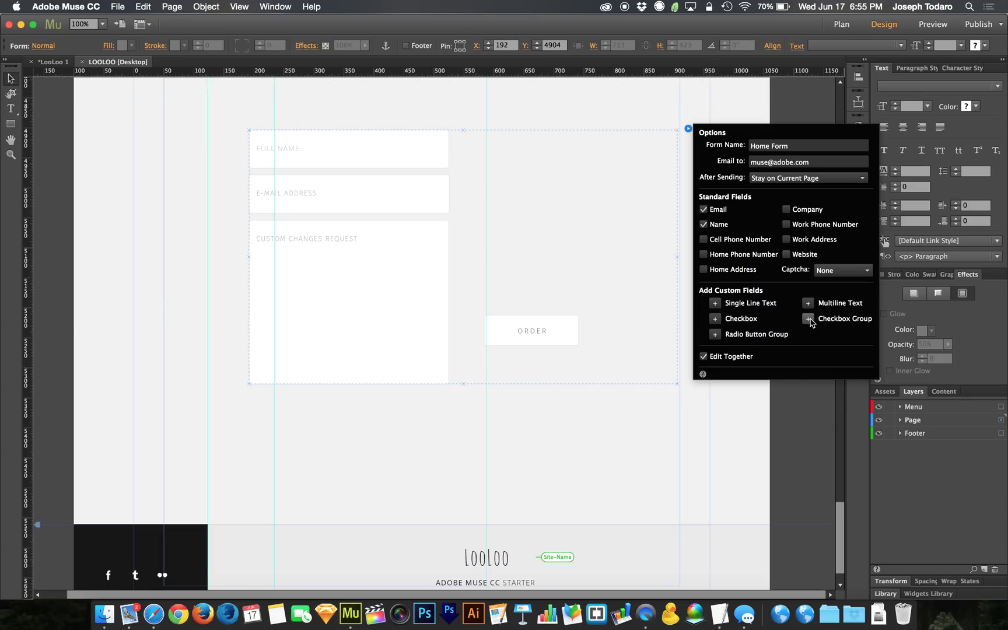
{"action": "left_click", "coordinate": [714, 334]}
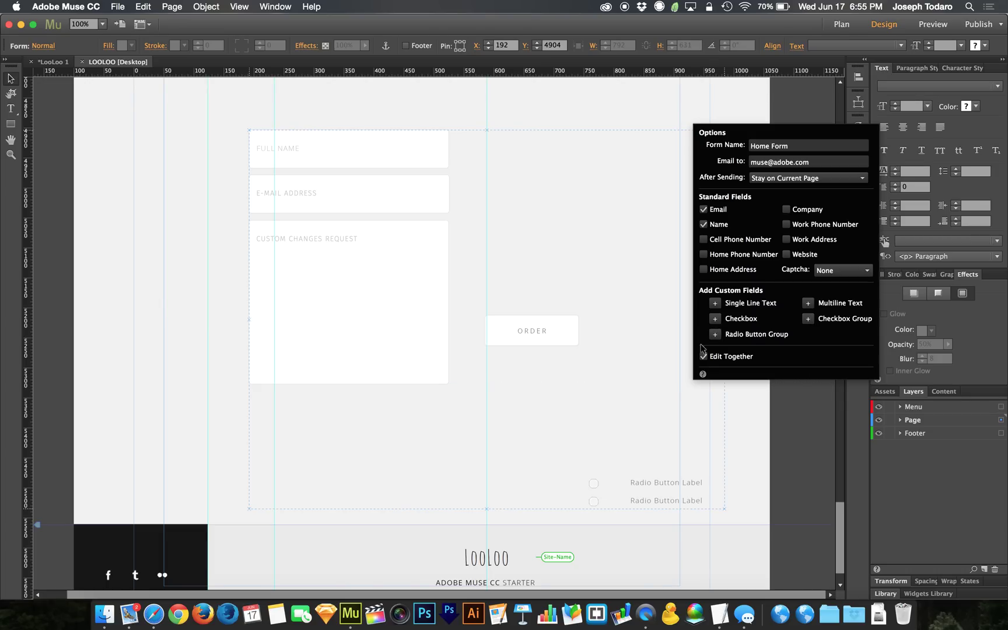
{"action": "left_click_drag", "start_coordinate": [644, 489], "coordinate": [558, 164]}
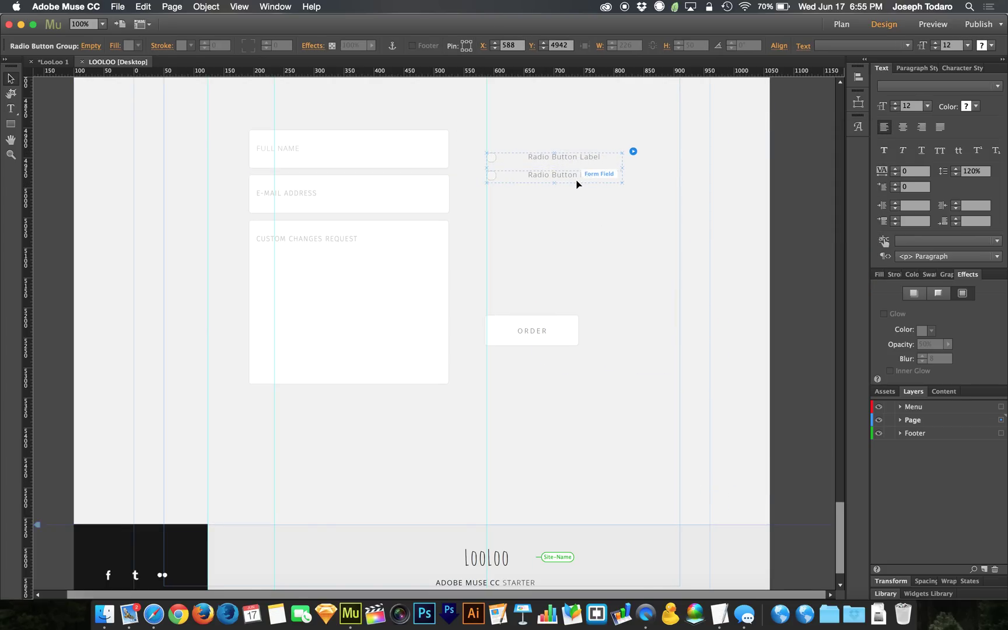
- Add a third and fourth radio button so the group has four options
{"action": "left_click", "coordinate": [633, 151]}
{"action": "left_click", "coordinate": [649, 221]}
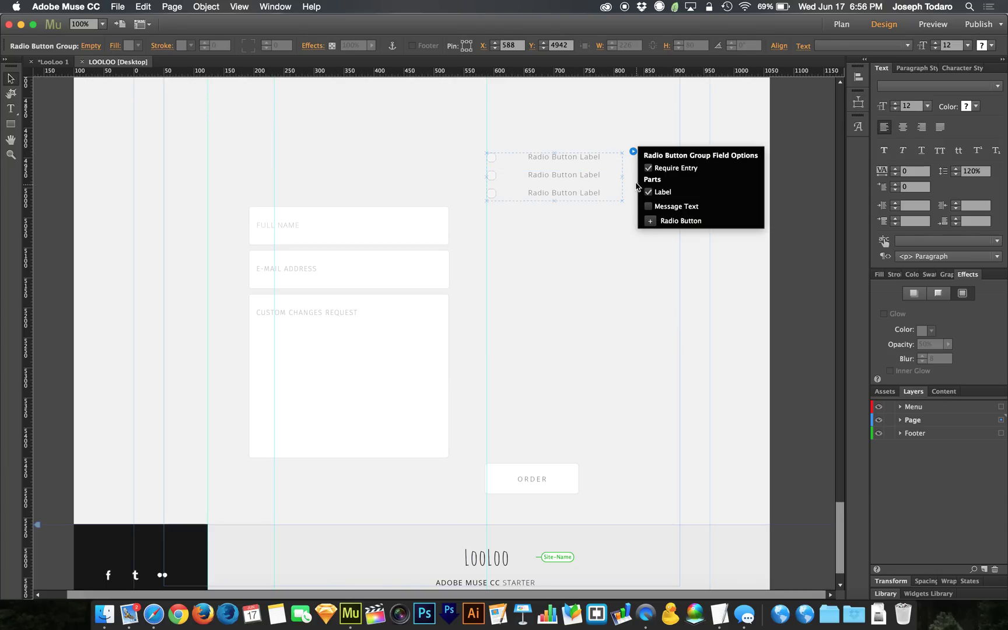
{"action": "left_click", "coordinate": [633, 151]}
{"action": "left_click", "coordinate": [649, 221]}
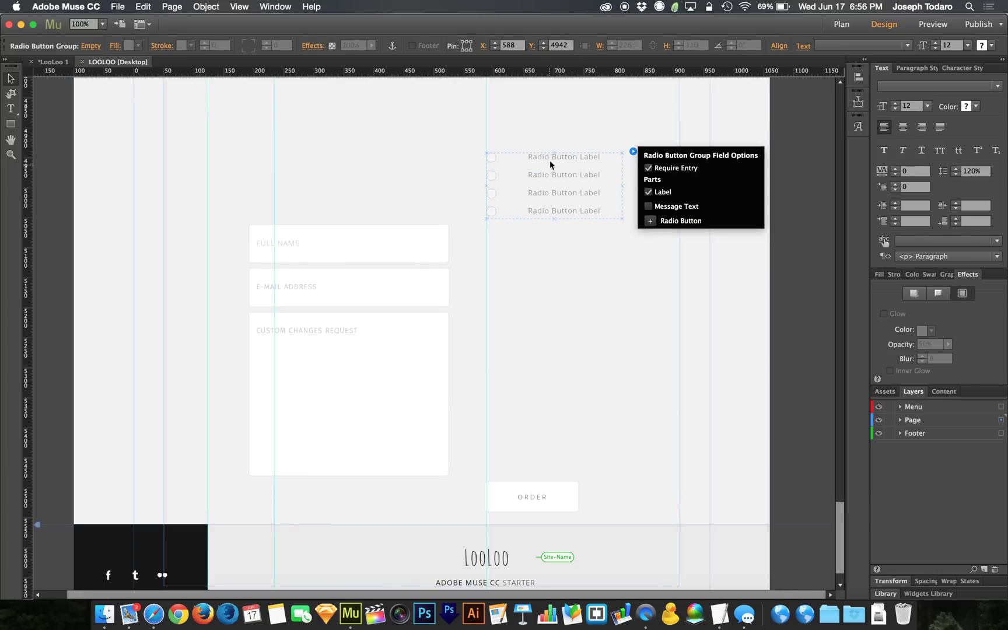
{"action": "left_click", "coordinate": [539, 160]}
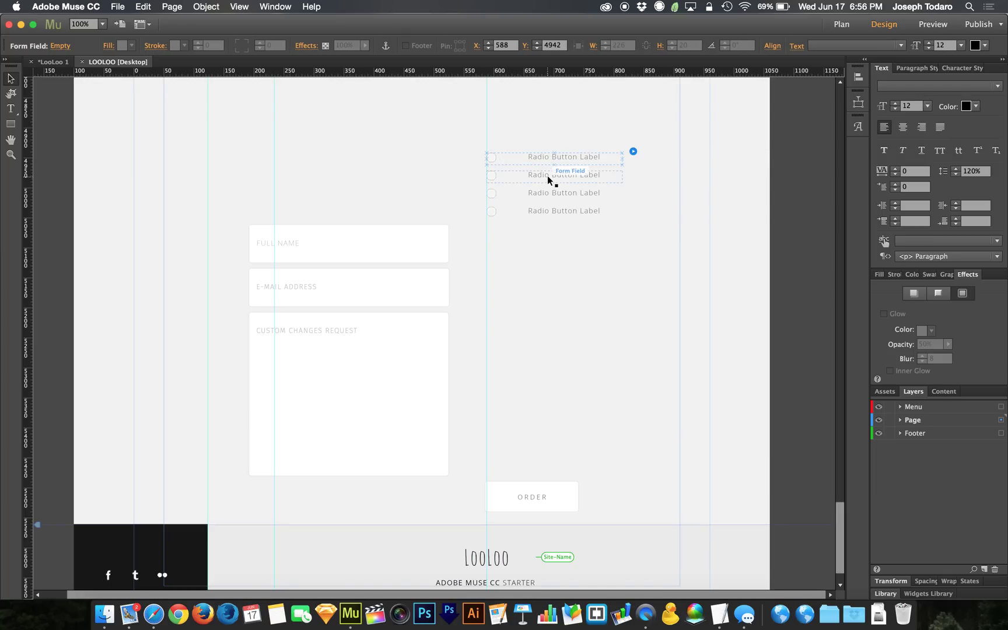
{"action": "left_click", "coordinate": [632, 152]}
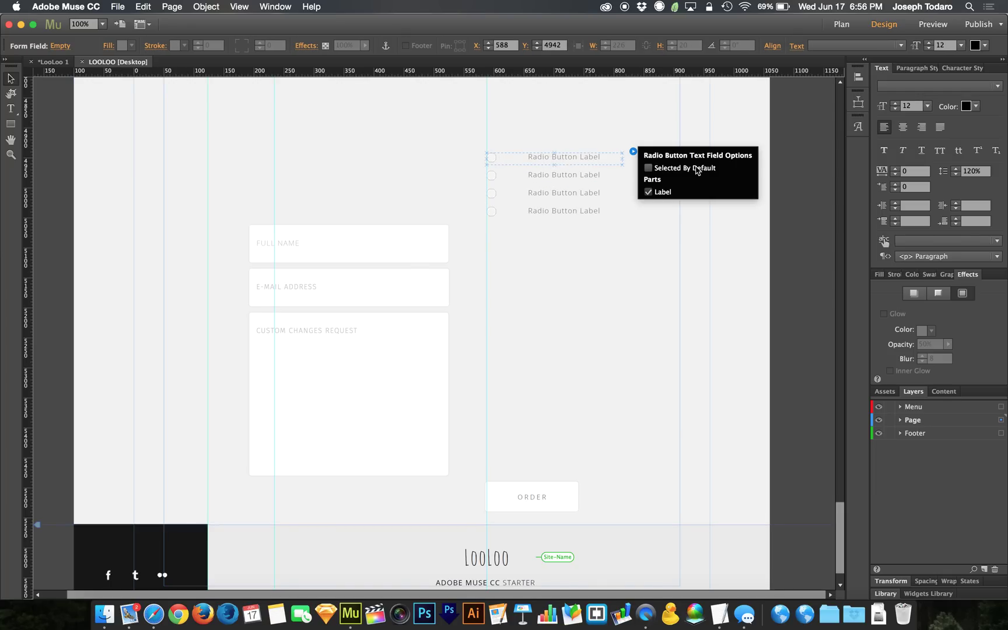
{"action": "left_click", "coordinate": [587, 163]}
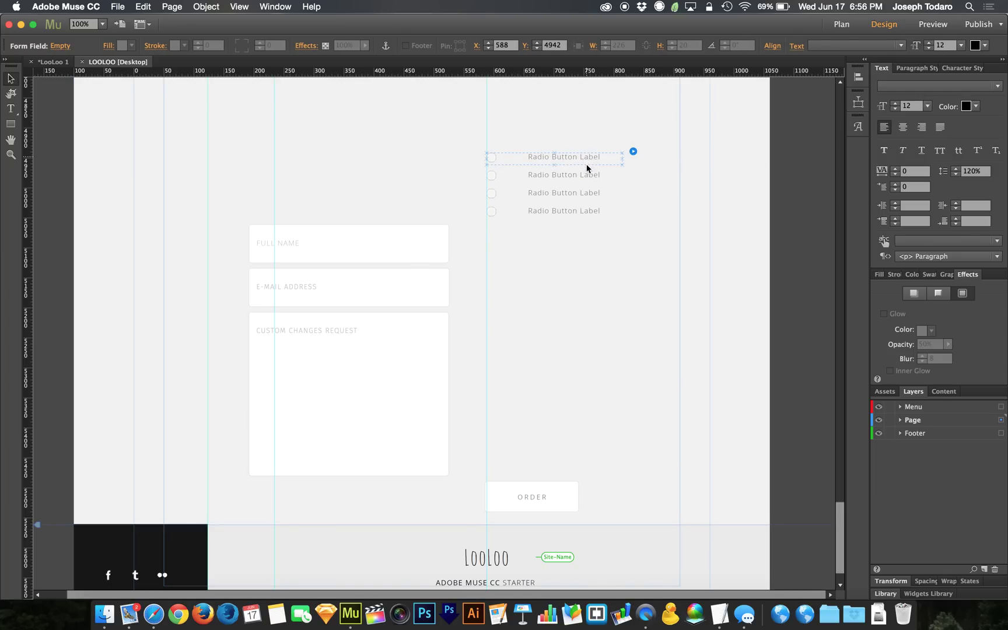
{"action": "left_click", "coordinate": [479, 178]}
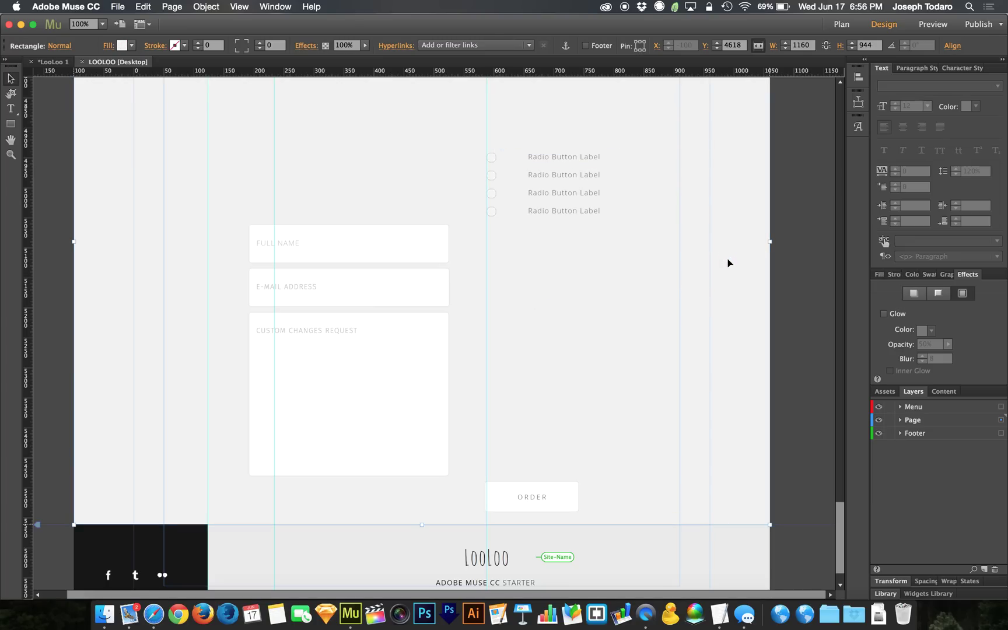
- Move the radio group level with the name fields and raise the whole form about 117 px
{"action": "left_click", "coordinate": [560, 158]}
{"action": "left_click", "coordinate": [570, 158]}
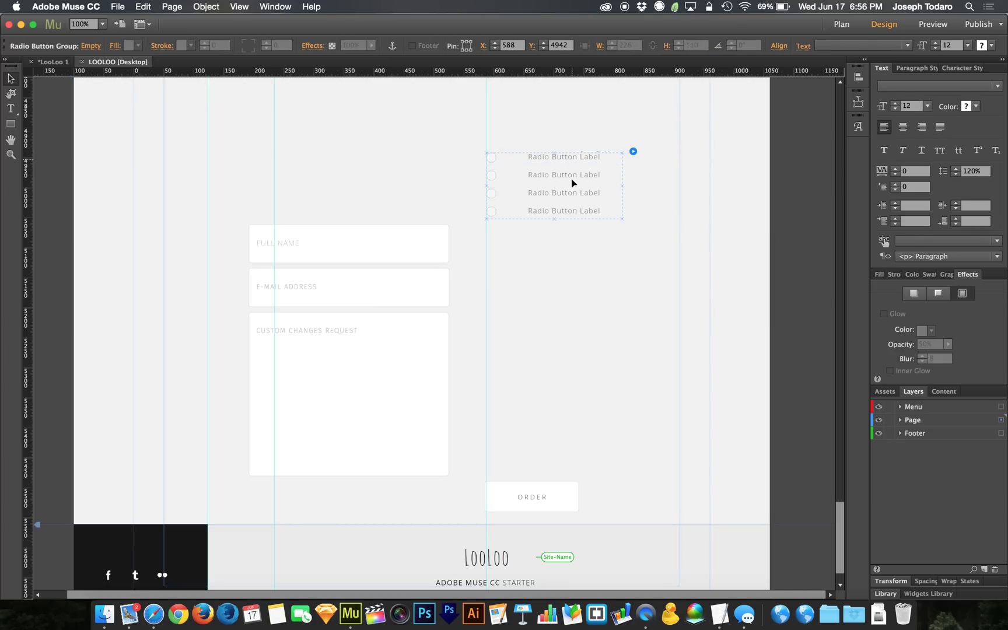
{"action": "left_click_drag", "start_coordinate": [571, 178], "coordinate": [573, 233]}
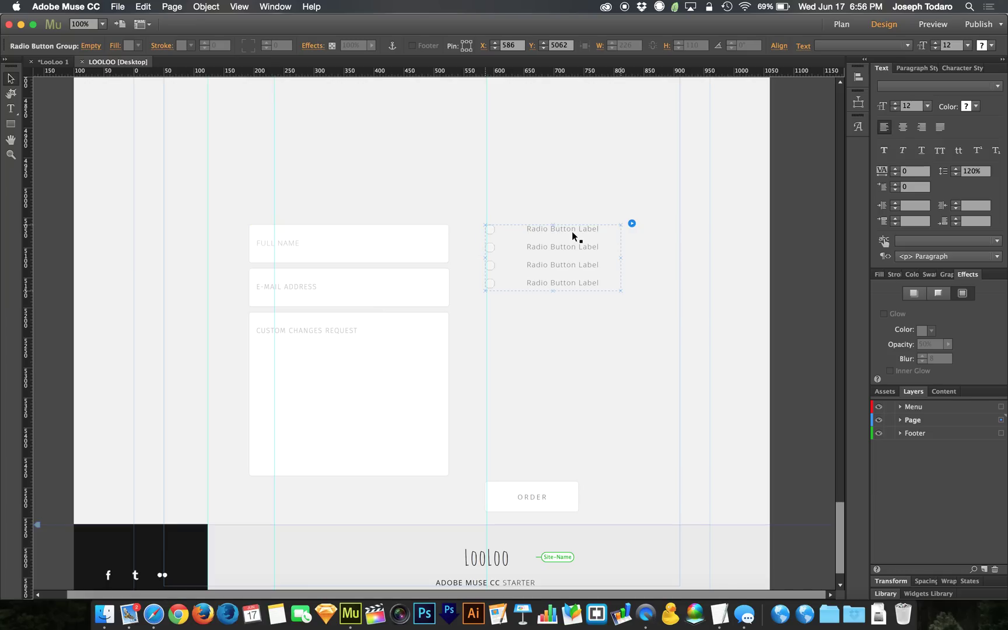
{"action": "left_click", "coordinate": [740, 253]}
{"action": "left_click_drag", "start_coordinate": [419, 247], "coordinate": [419, 177]}
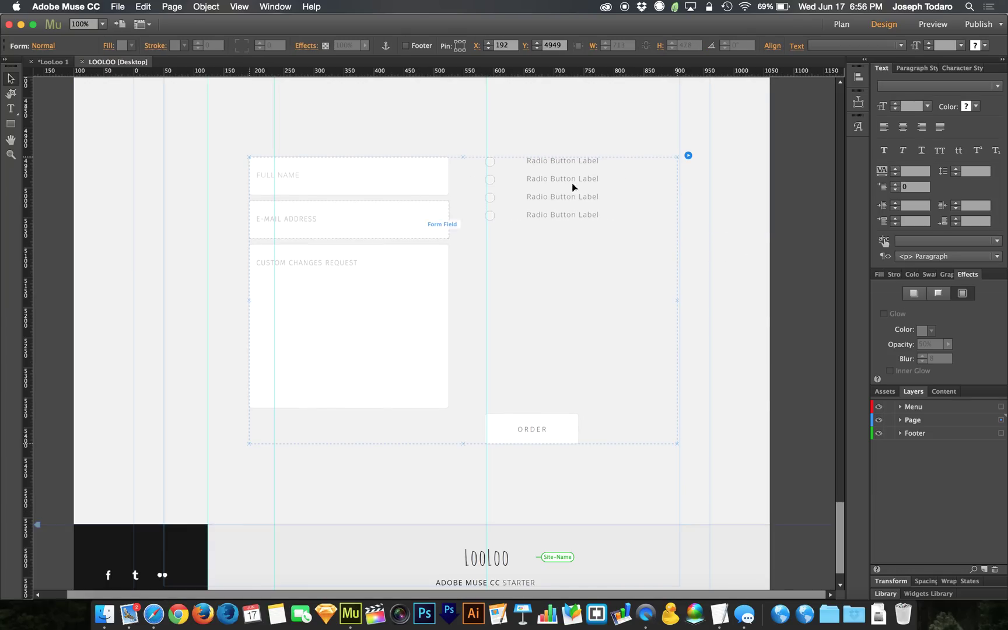
{"action": "left_click", "coordinate": [784, 202]}
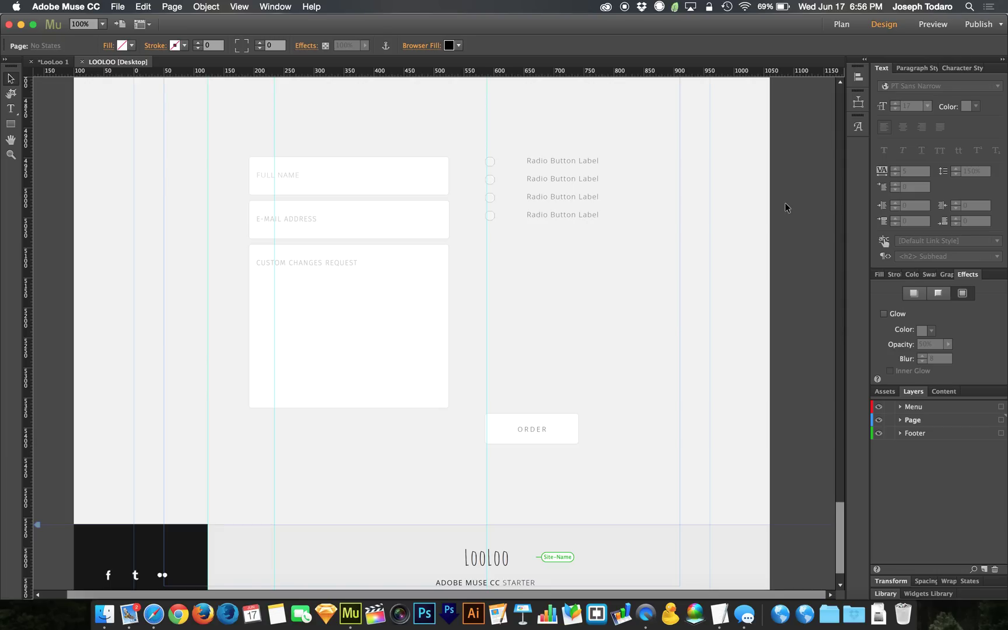
{"action": "left_click", "coordinate": [763, 244]}
{"action": "key", "text": "super+shift+e"}
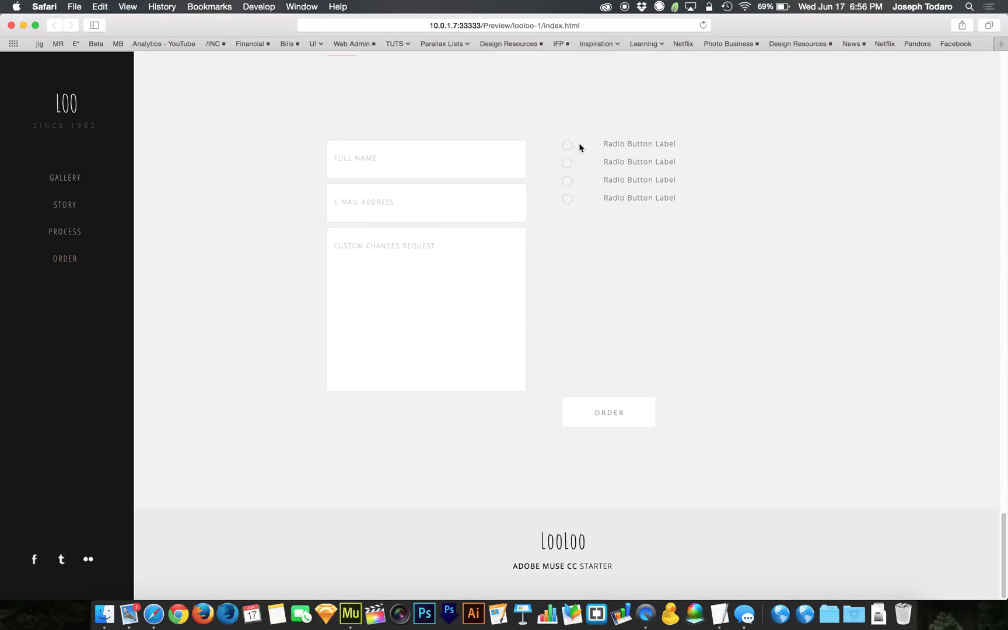
{"action": "left_click", "coordinate": [567, 144]}
{"action": "left_click", "coordinate": [567, 163]}
{"action": "left_click", "coordinate": [567, 181]}
{"action": "left_click", "coordinate": [567, 199]}
{"action": "left_click", "coordinate": [567, 181]}
{"action": "left_click", "coordinate": [567, 163]}
{"action": "left_click", "coordinate": [567, 145]}
{"action": "left_click", "coordinate": [567, 163]}
{"action": "left_click", "coordinate": [567, 181]}
{"action": "left_click", "coordinate": [567, 145]}
{"action": "key", "text": "super+w"}
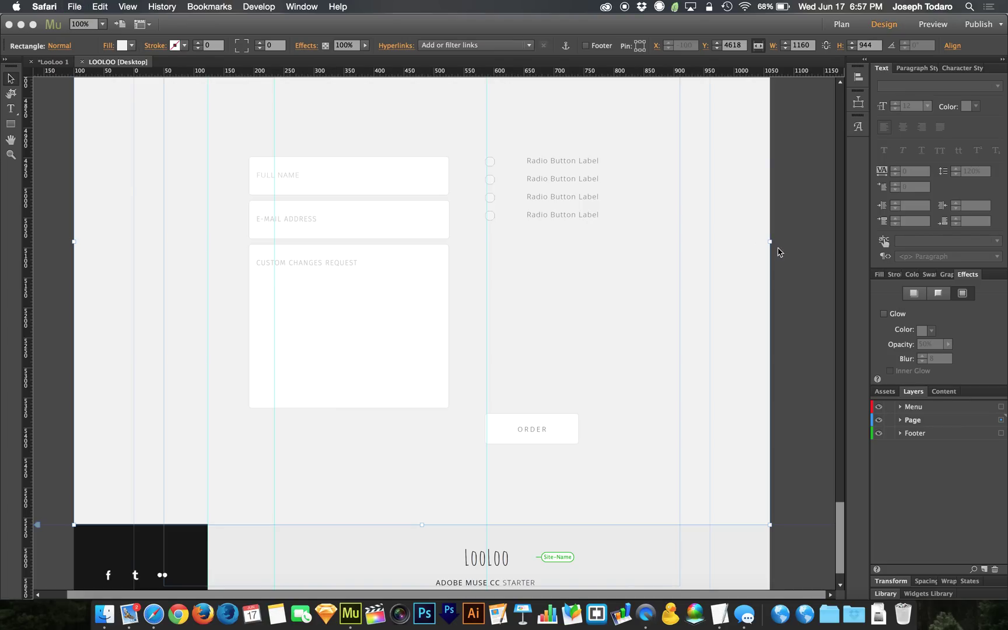
- Open the EXTRAS page from Plan view, scroll through it, and bring Plan view back
{"action": "left_click", "coordinate": [797, 267]}
{"action": "scroll", "coordinate": [798, 263], "scroll_direction": "up", "scroll_amount": 15}
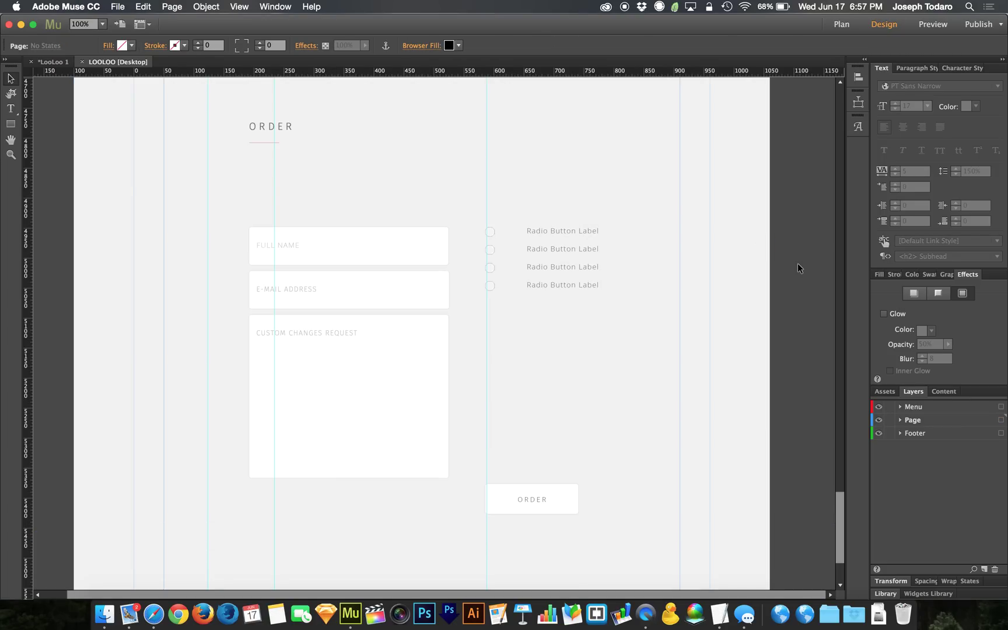
{"action": "scroll", "coordinate": [798, 263], "scroll_direction": "up", "scroll_amount": 10}
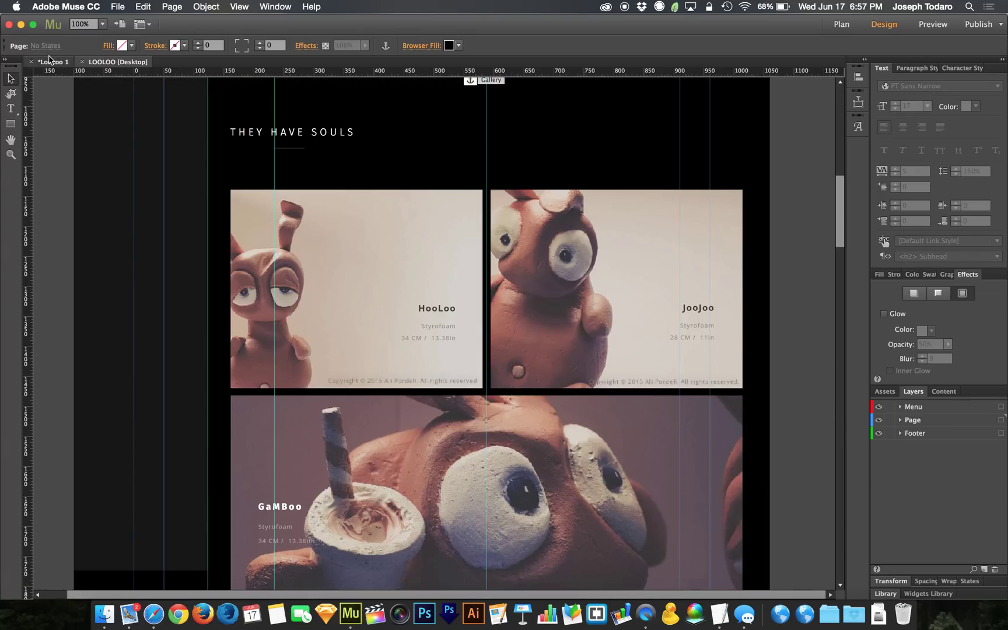
{"action": "left_click", "coordinate": [52, 61]}
{"action": "double_click", "coordinate": [239, 129]}
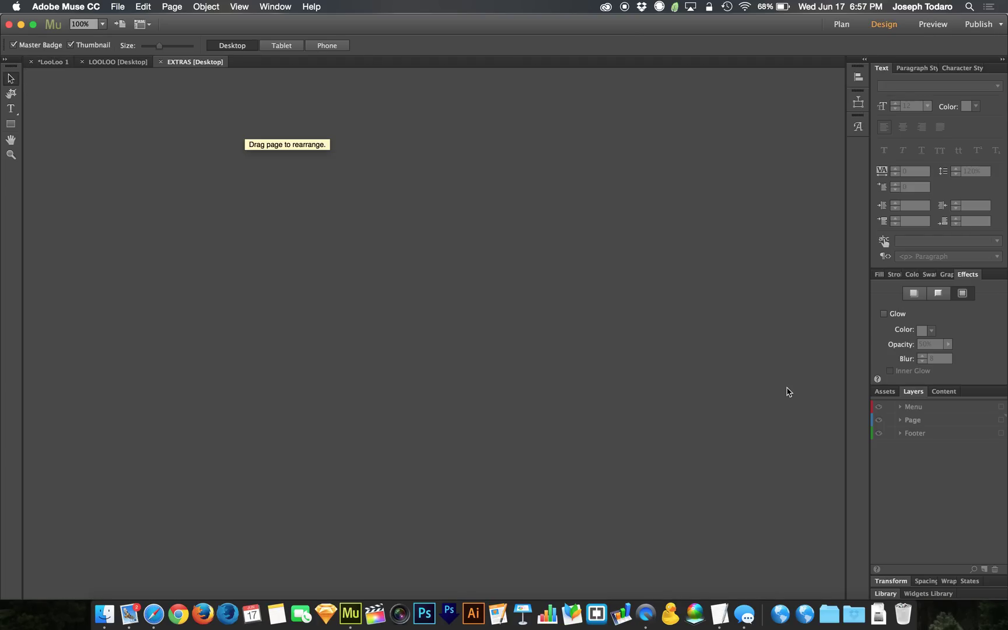
{"action": "scroll", "coordinate": [759, 333], "scroll_direction": "down", "scroll_amount": 5}
{"action": "scroll", "coordinate": [760, 331], "scroll_direction": "down", "scroll_amount": 8}
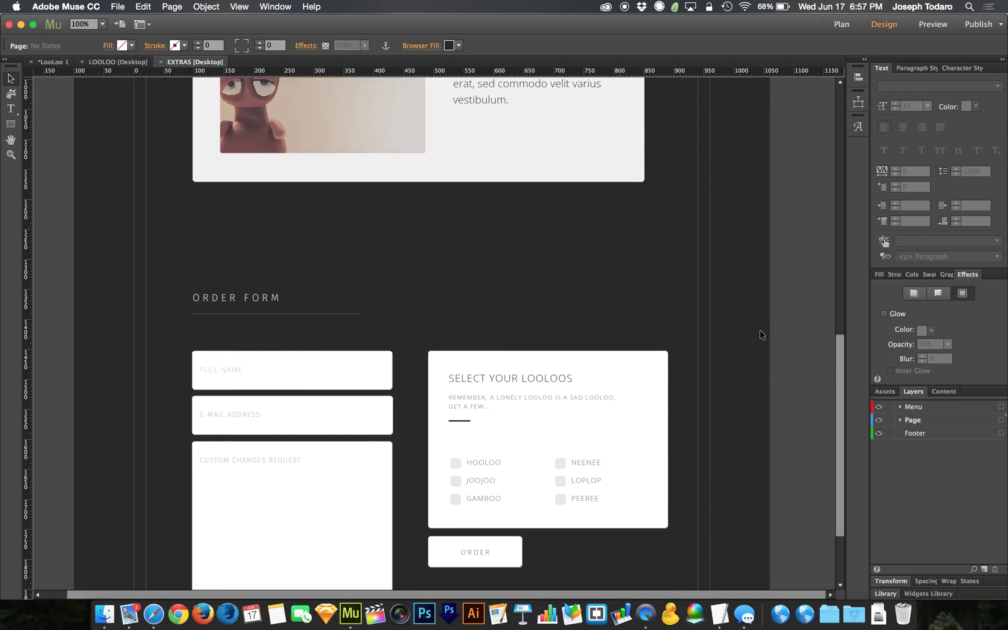
{"action": "scroll", "coordinate": [759, 331], "scroll_direction": "up", "scroll_amount": 13}
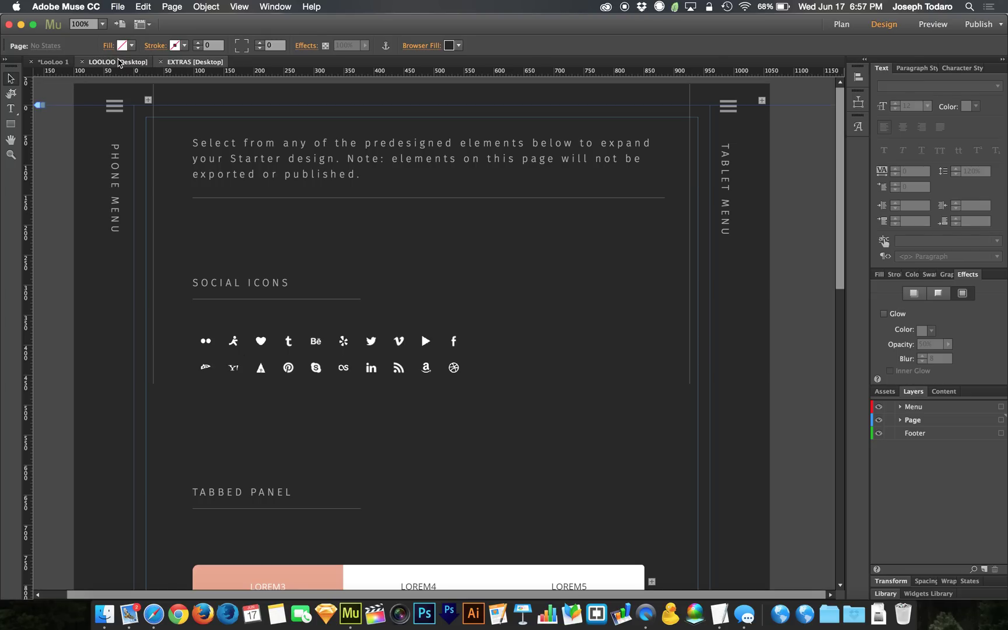
{"action": "left_click", "coordinate": [119, 63]}
- Create Untitled 3 after EXTRAS, drag A-Master onto its thumbnail, and open it in Design view
{"action": "left_click", "coordinate": [52, 62]}
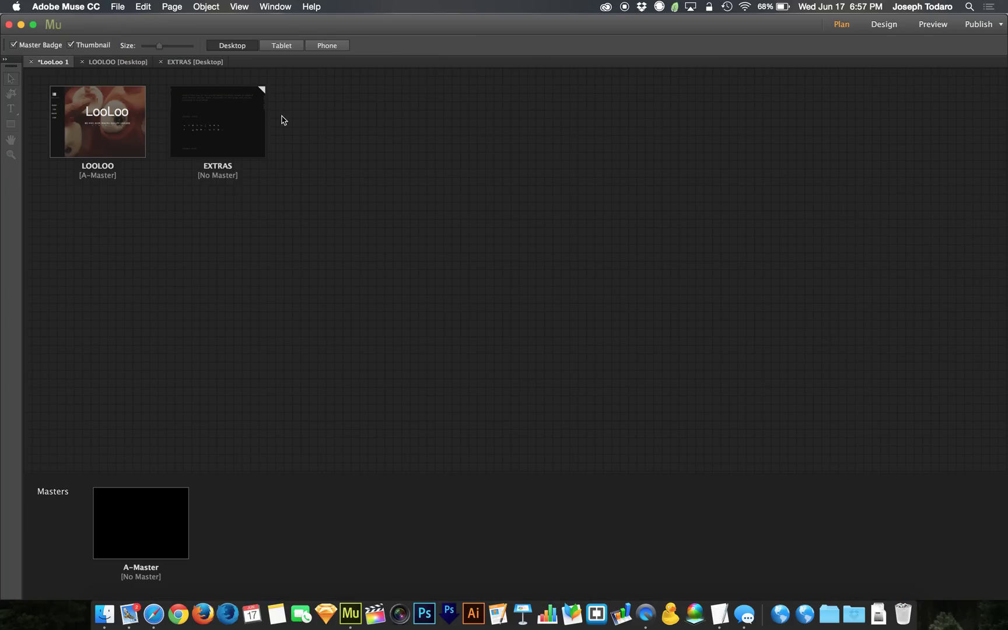
{"action": "left_click", "coordinate": [273, 121]}
{"action": "double_click", "coordinate": [326, 122]}
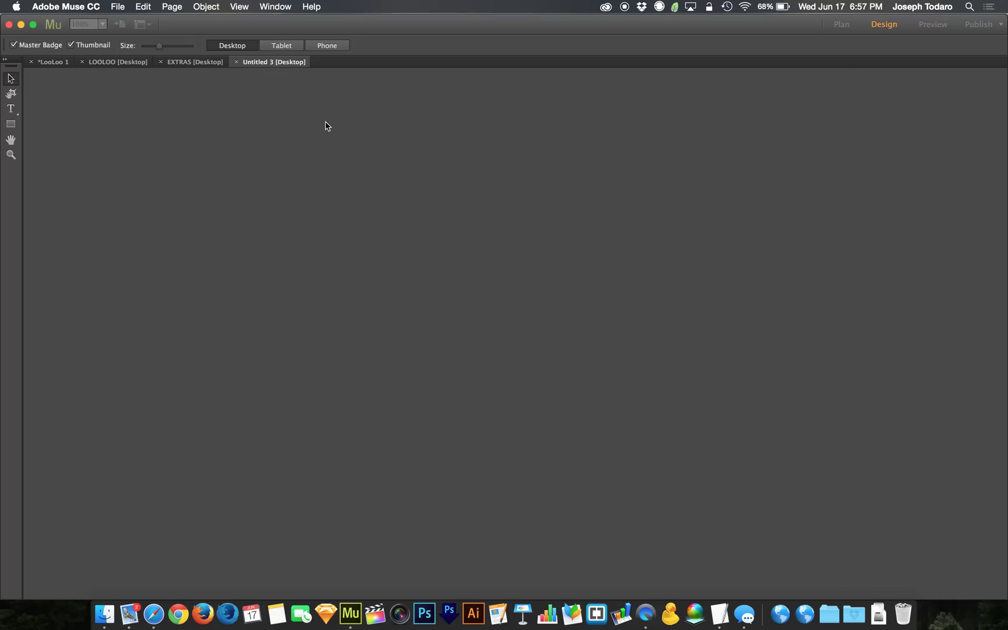
{"action": "left_click", "coordinate": [58, 63]}
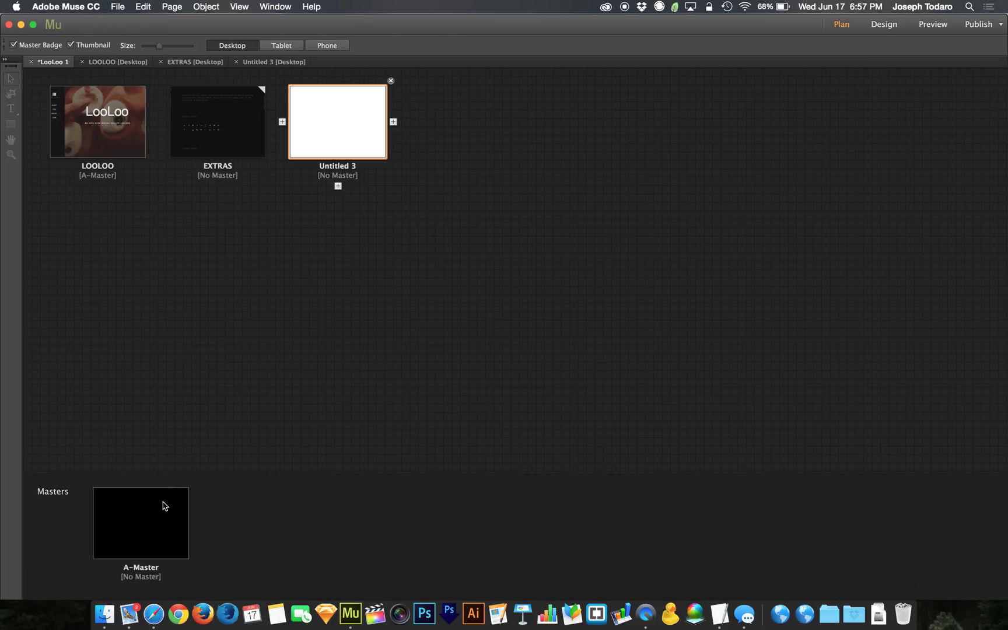
{"action": "left_click_drag", "start_coordinate": [162, 506], "coordinate": [357, 140]}
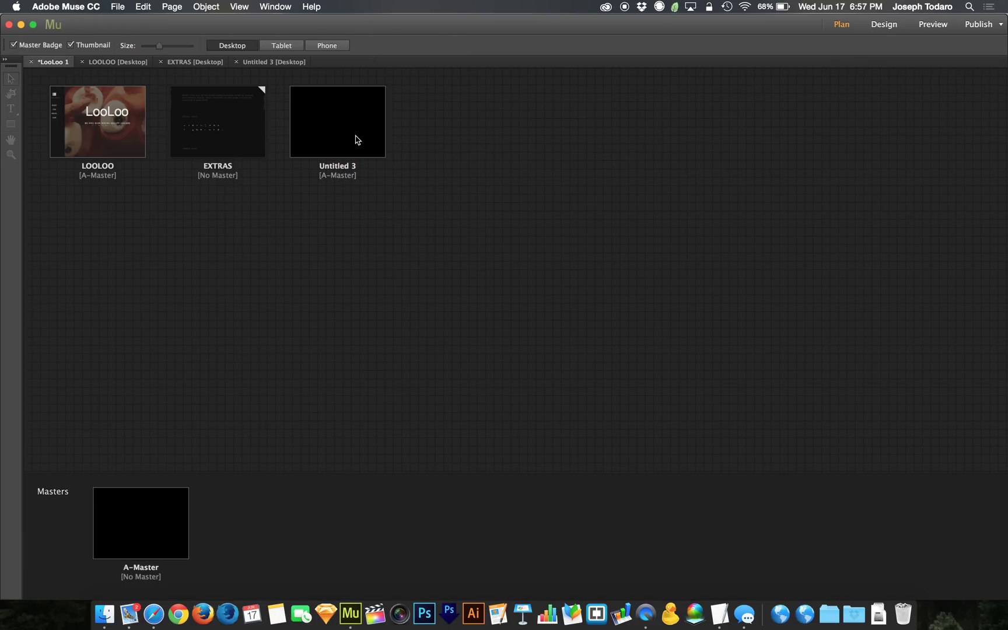
{"action": "double_click", "coordinate": [357, 140]}
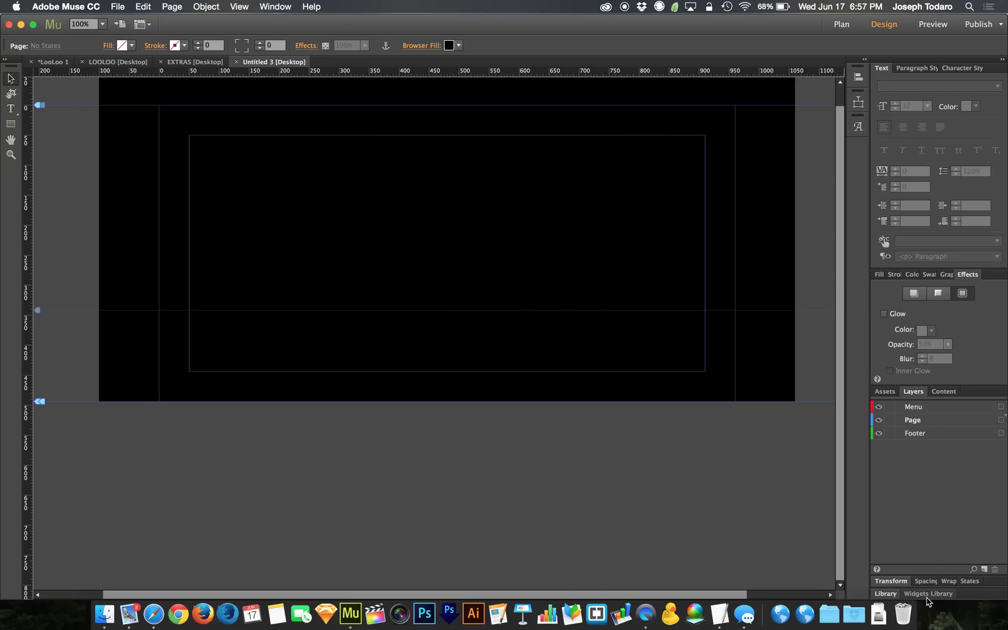
- Drag a Lightbox Display from Widgets Library > Compositions onto the Untitled 3 page
{"action": "left_click", "coordinate": [927, 594]}
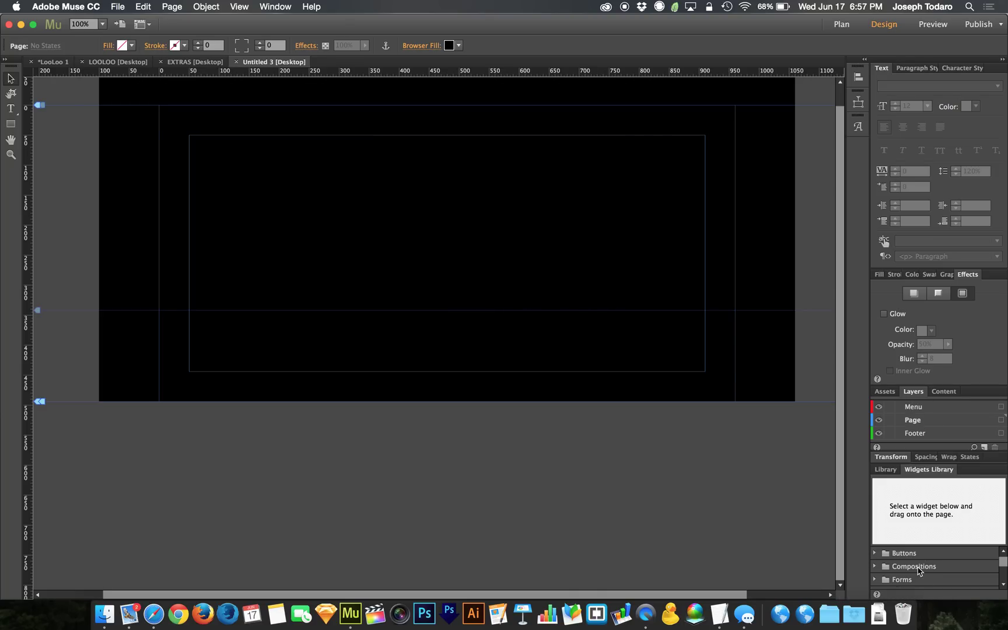
{"action": "left_click", "coordinate": [874, 567]}
{"action": "scroll", "coordinate": [920, 577], "scroll_direction": "down", "scroll_amount": 2}
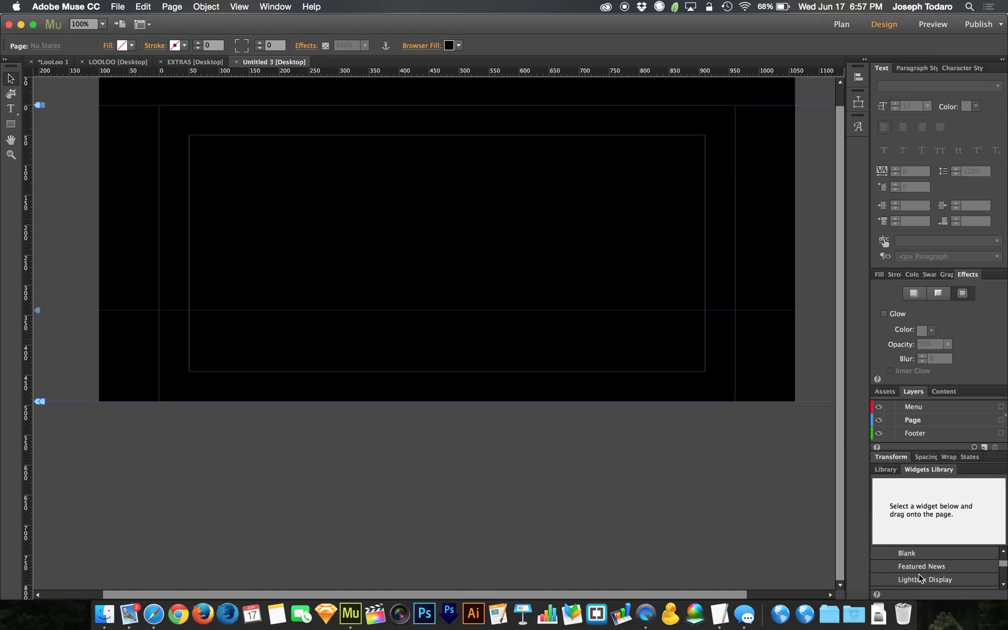
{"action": "scroll", "coordinate": [920, 577], "scroll_direction": "down", "scroll_amount": 4}
{"action": "scroll", "coordinate": [920, 577], "scroll_direction": "up", "scroll_amount": 2}
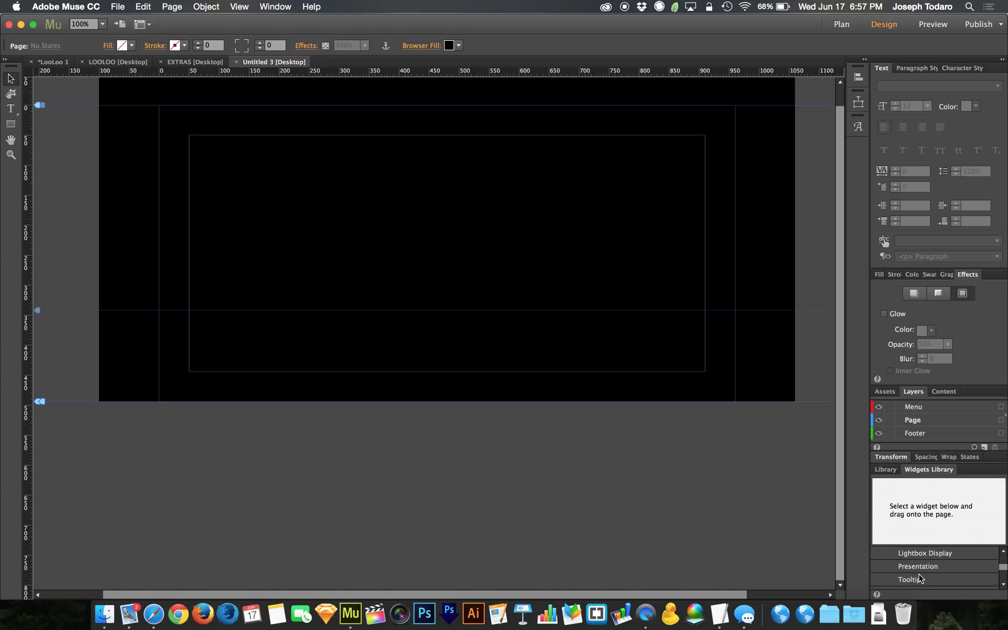
{"action": "left_click", "coordinate": [940, 554]}
{"action": "left_click_drag", "start_coordinate": [942, 555], "coordinate": [354, 181]}
- Move the slideshow to the page's top-left and preview the page in Safari
{"action": "left_click_drag", "start_coordinate": [539, 371], "coordinate": [448, 312]}
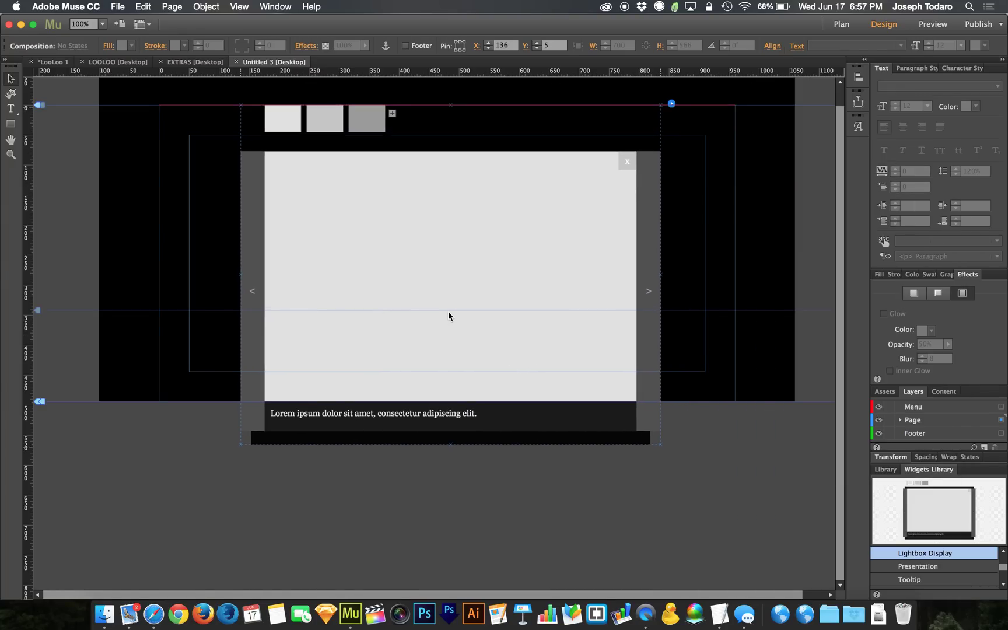
{"action": "left_click", "coordinate": [719, 252]}
{"action": "key", "text": "super+shift+e"}
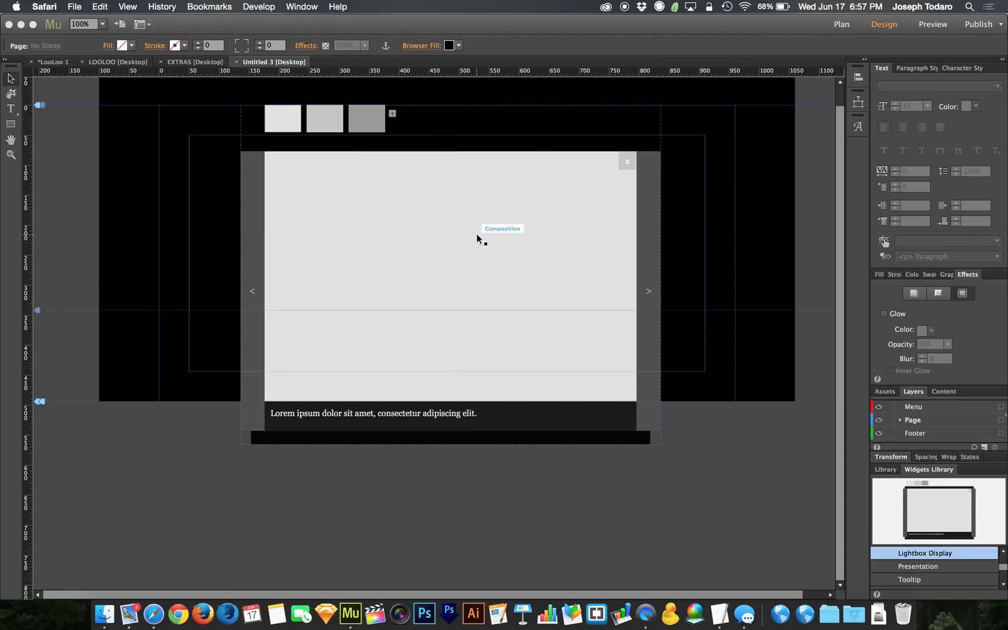
- Turn on Auto Lightbox in the Lightbox Display's options and preview the page in the browser
{"action": "left_click", "coordinate": [671, 104]}
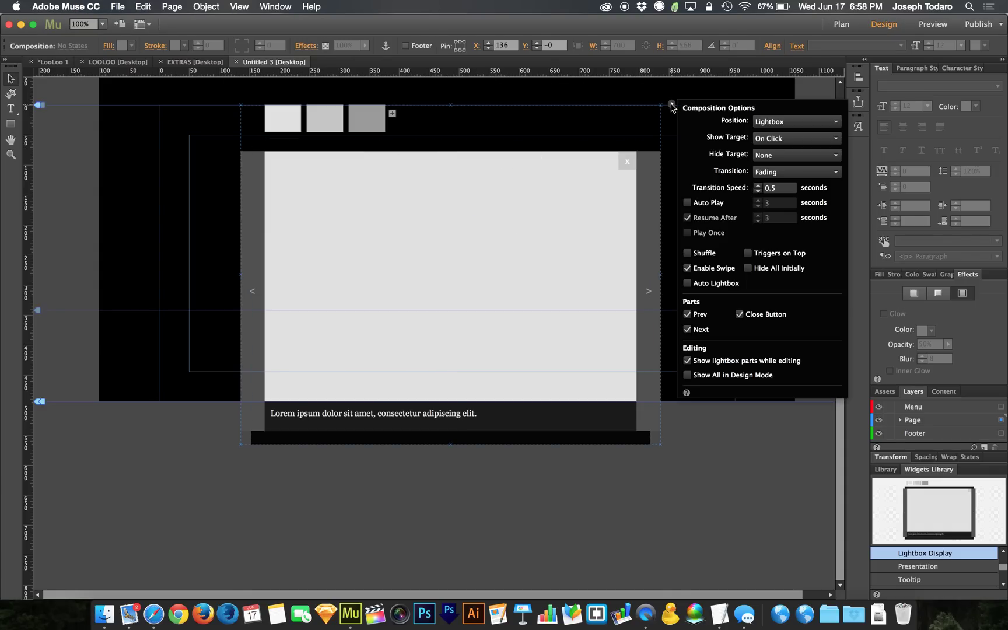
{"action": "left_click", "coordinate": [688, 283]}
{"action": "left_click", "coordinate": [712, 449]}
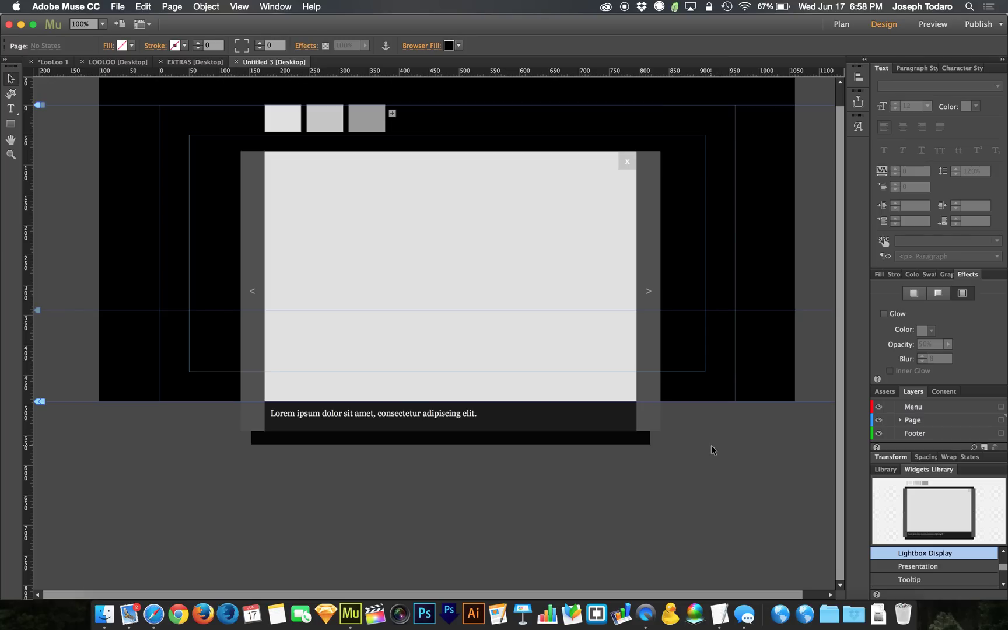
{"action": "key", "text": "super+alt+e"}
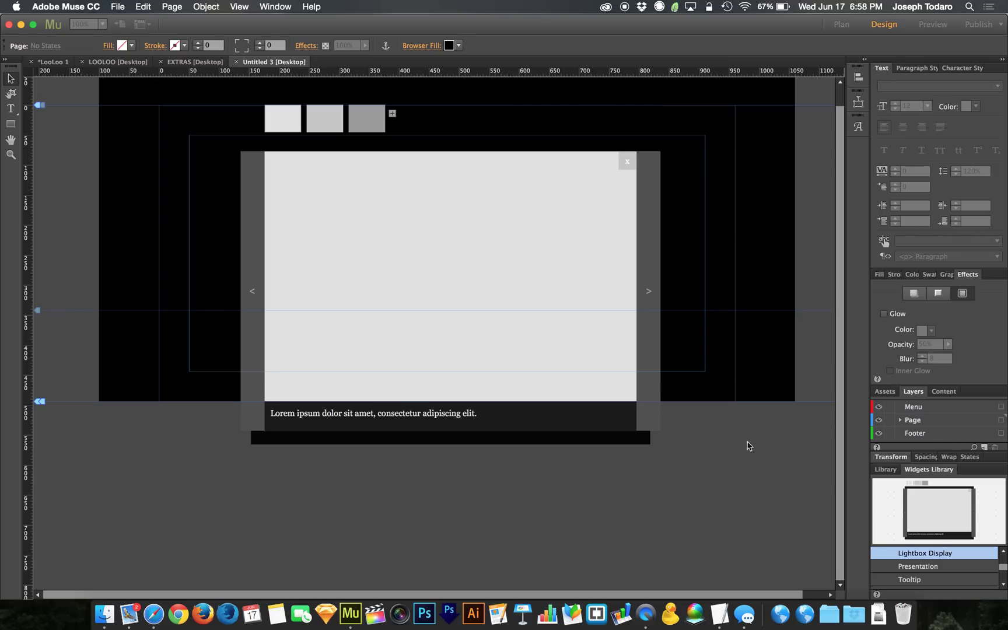